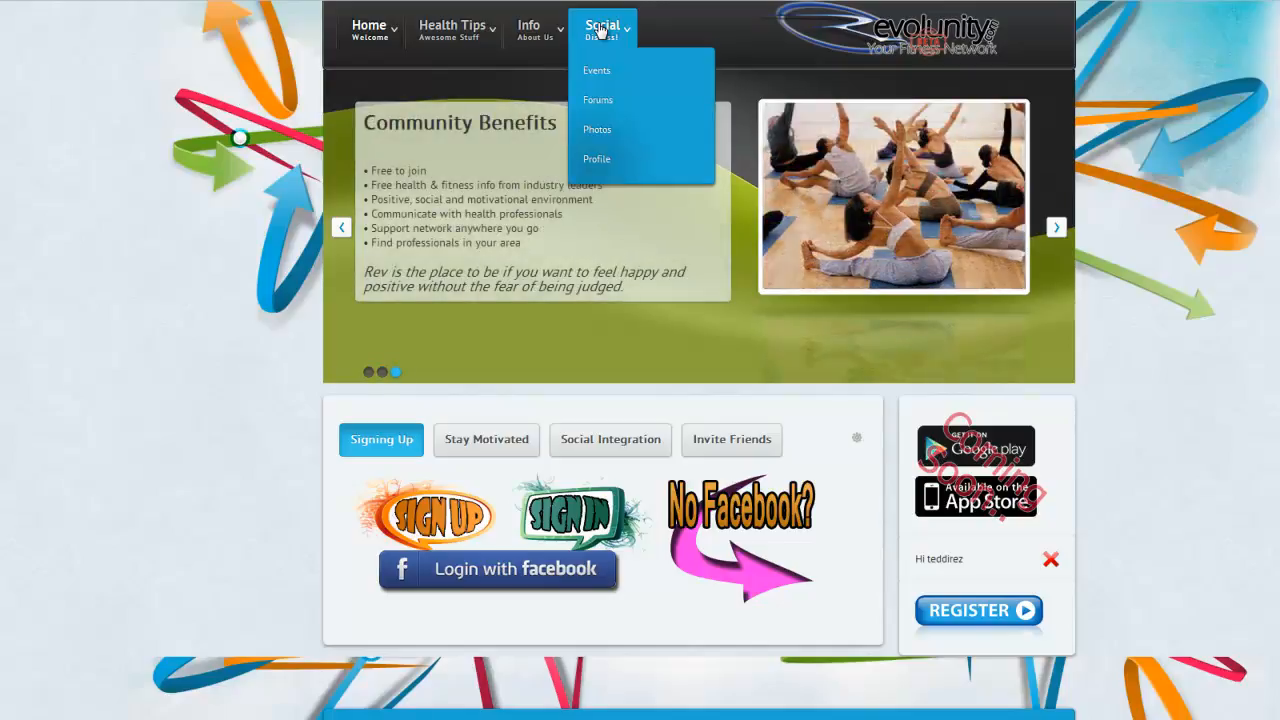
# Go to the site's social community page and open the form for writing a new blog entry.
pyautogui.click(601, 31)
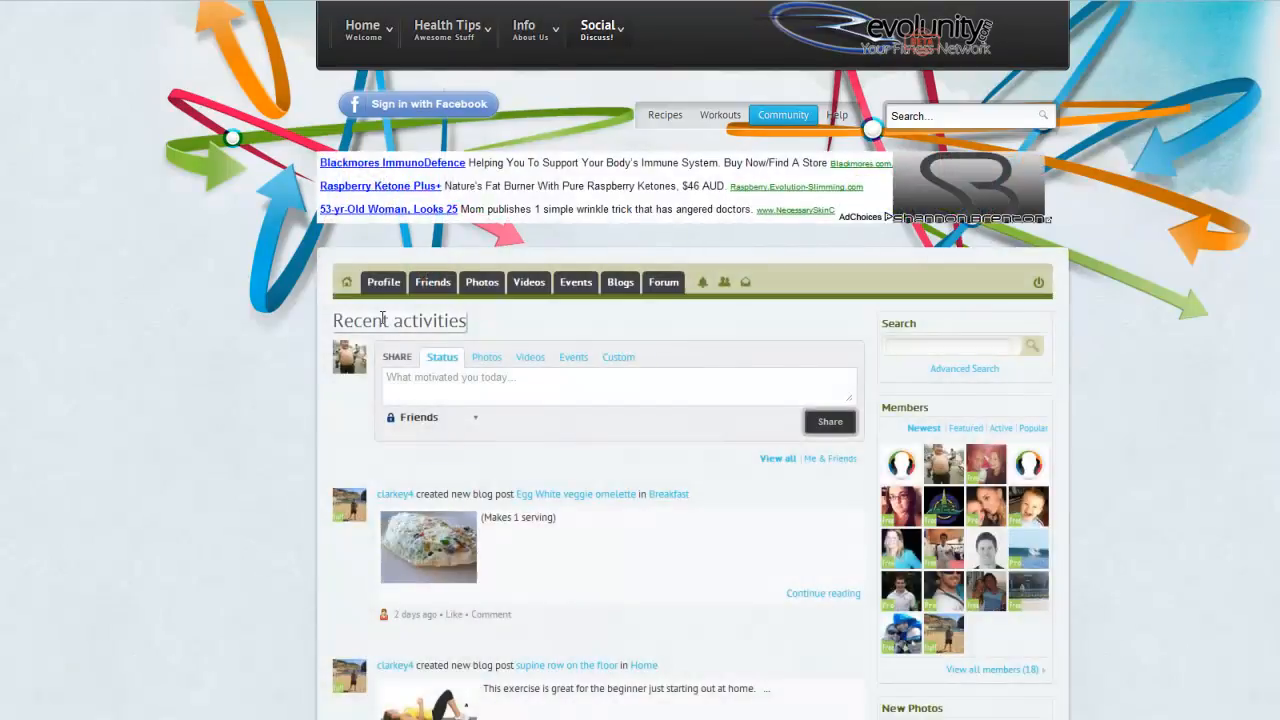
pyautogui.moveTo(620, 288)
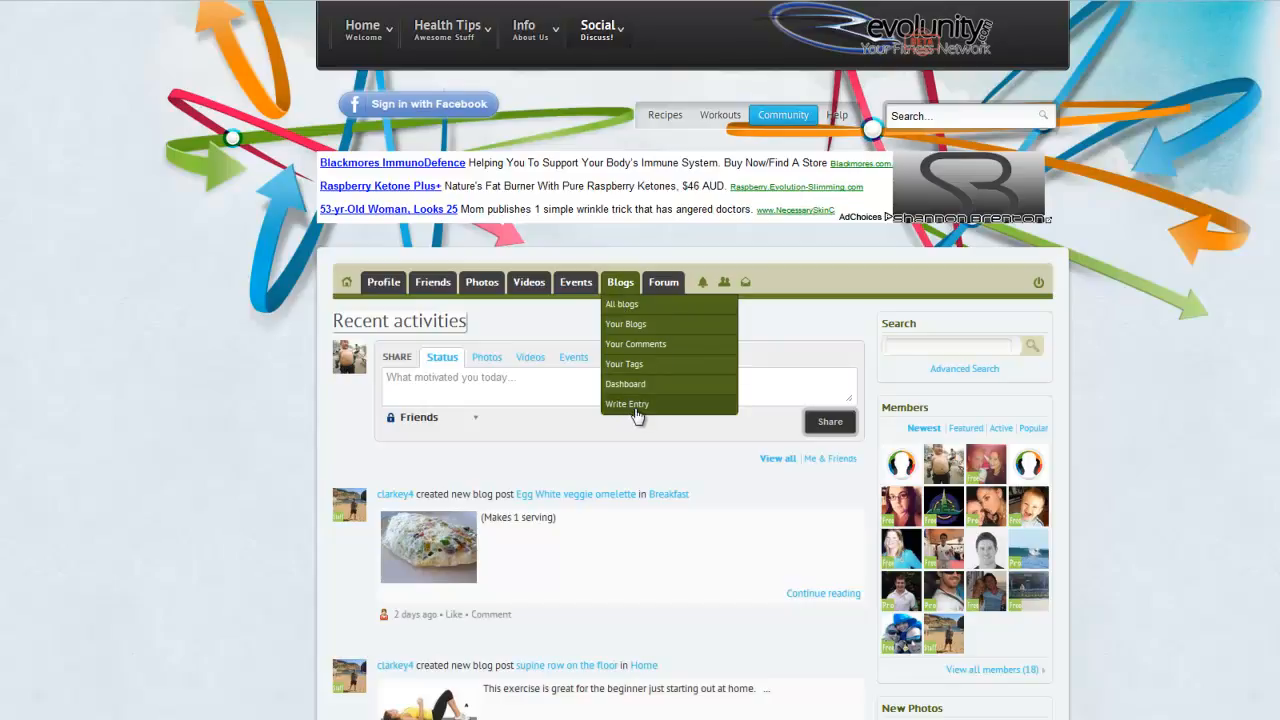
pyautogui.click(636, 405)
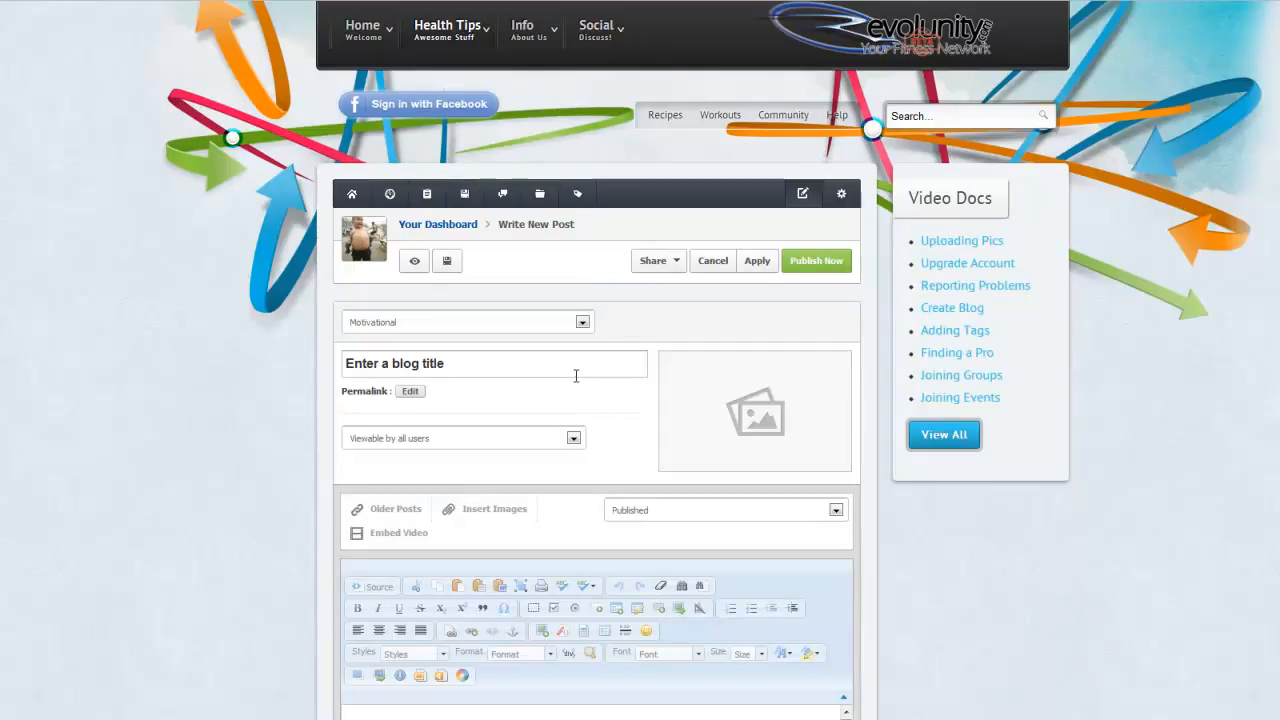
# Set the post's category to Dessert/Snack and enter the title "Todays Dessert Snack With Snails".
pyautogui.click(582, 324)
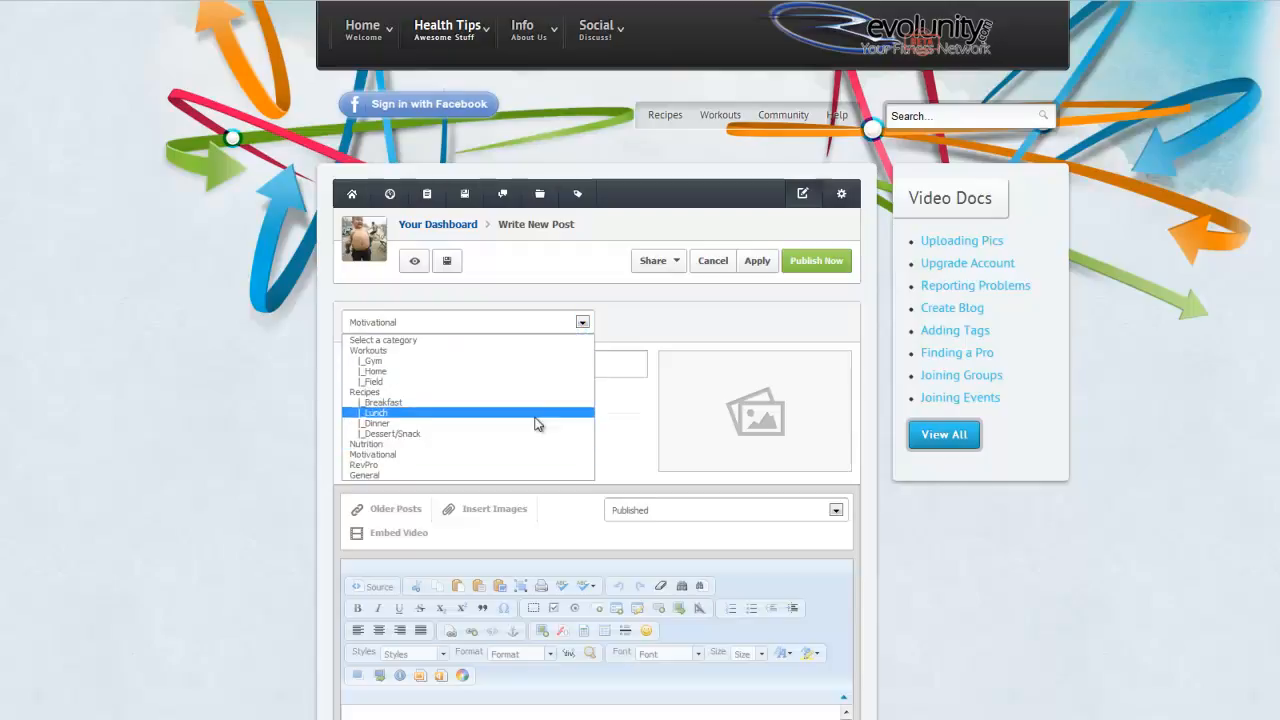
pyautogui.click(511, 435)
pyautogui.click(508, 374)
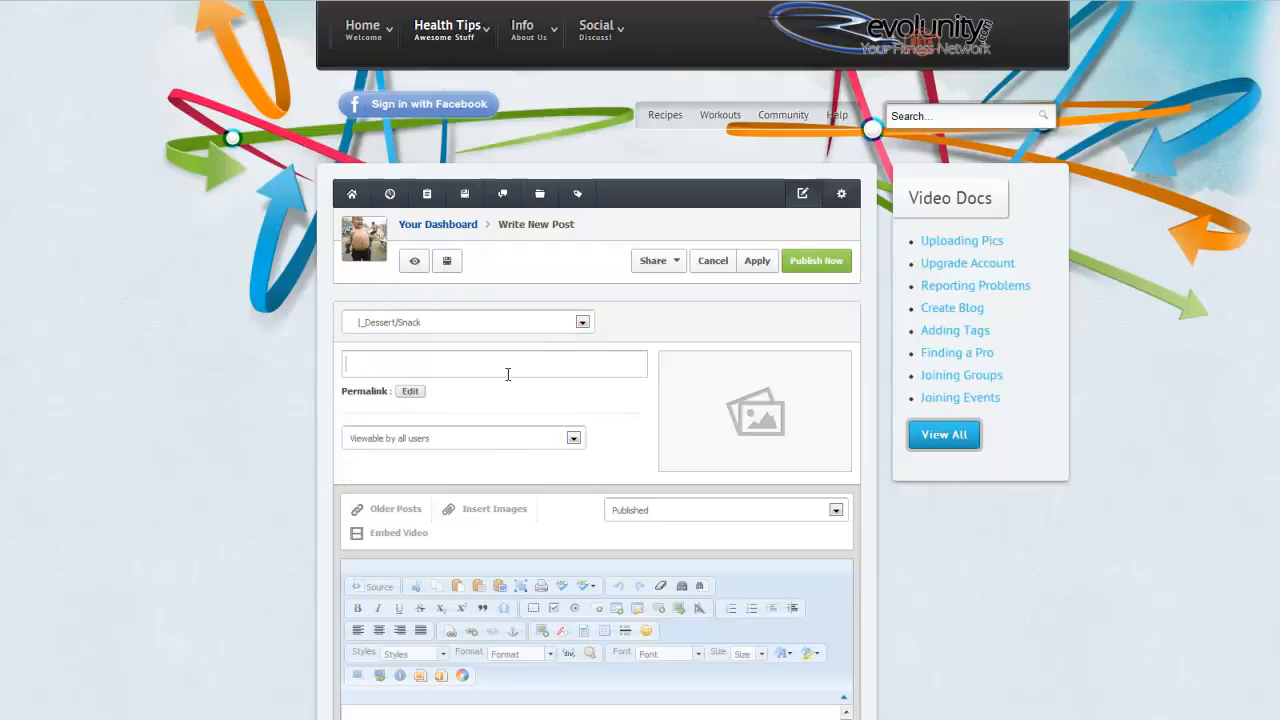
pyautogui.write('Todays Dessert S')
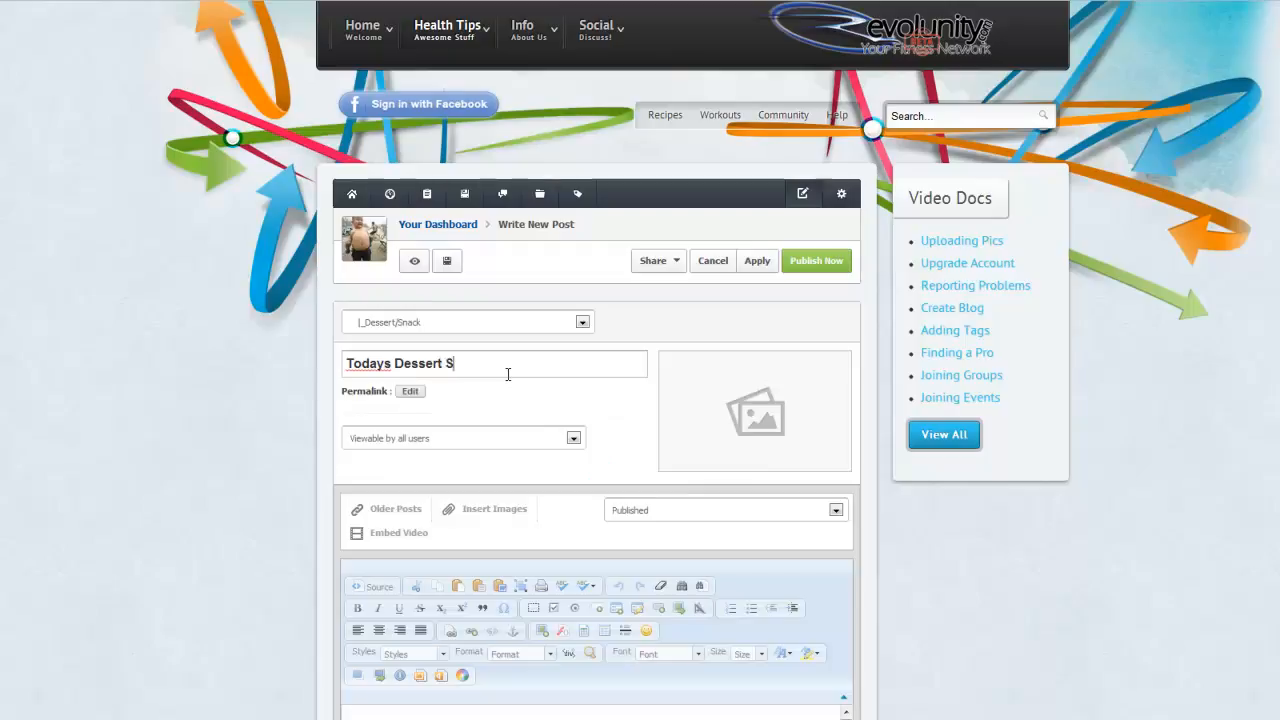
pyautogui.write('nack With ')
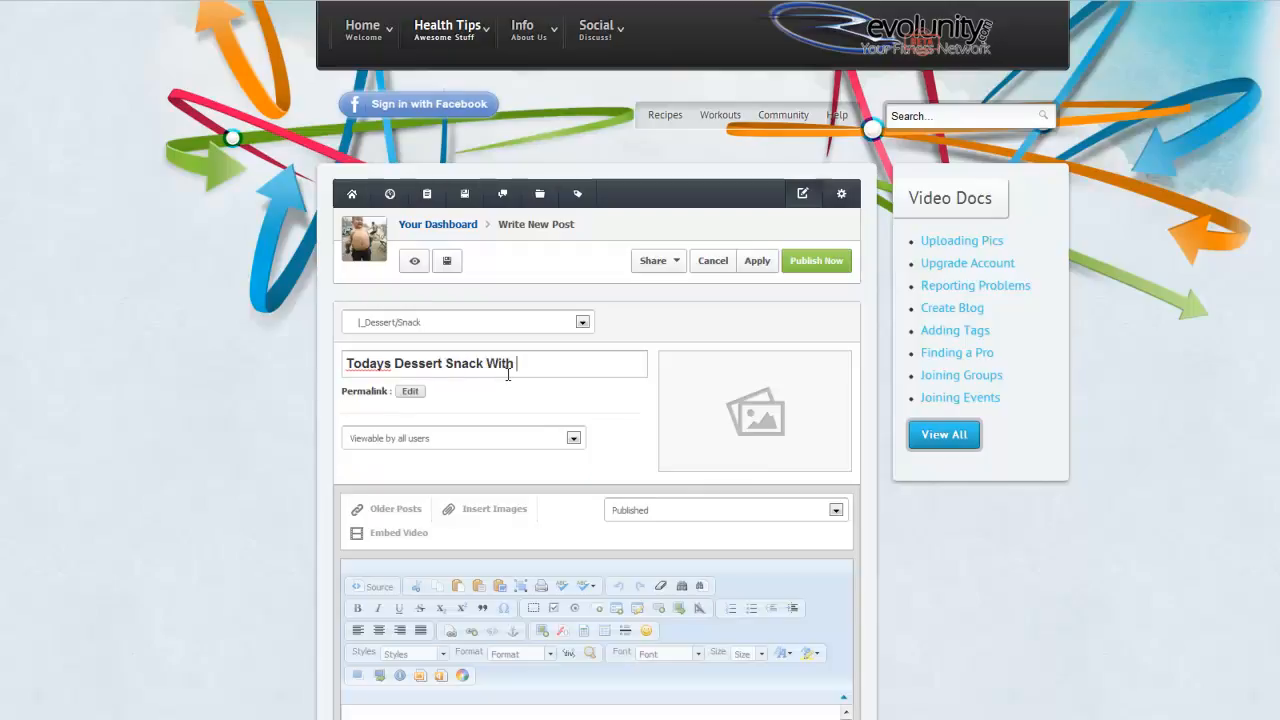
pyautogui.write('Snails')
# Choose the already uploaded Headphone.jpg as the main blog image and finish the image selection.
pyautogui.moveTo(768, 458)
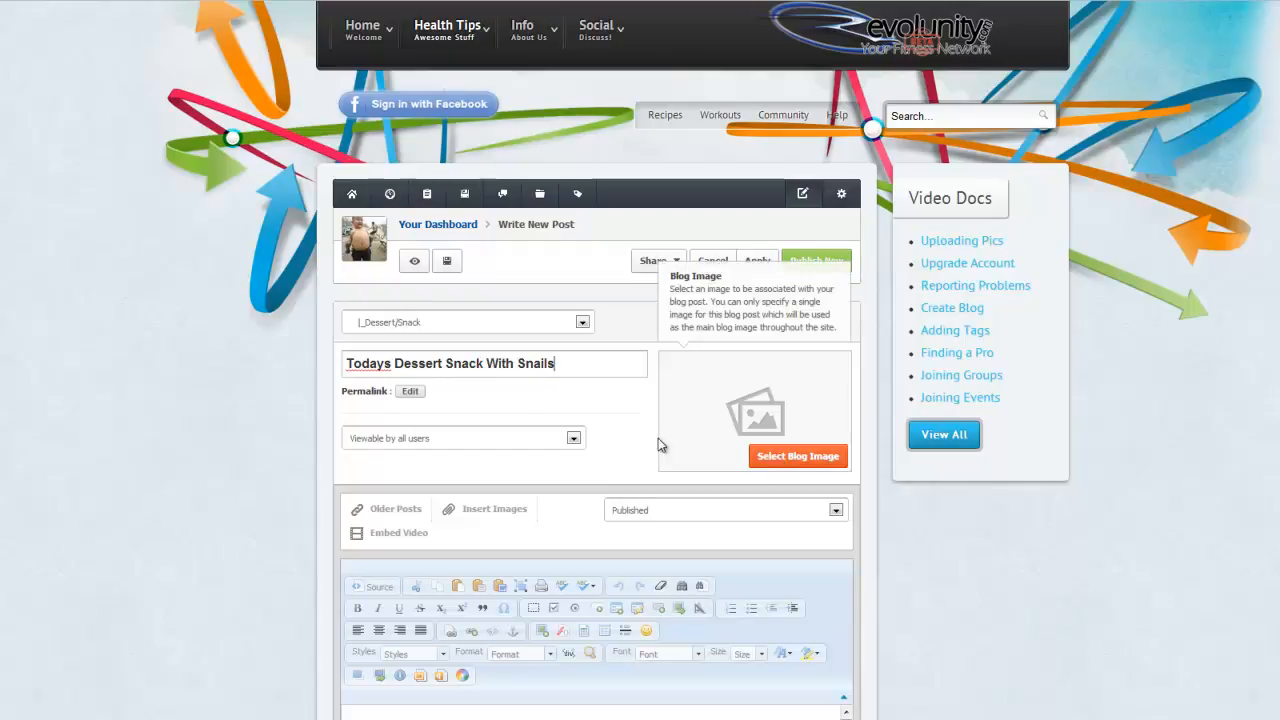
pyautogui.click(800, 459)
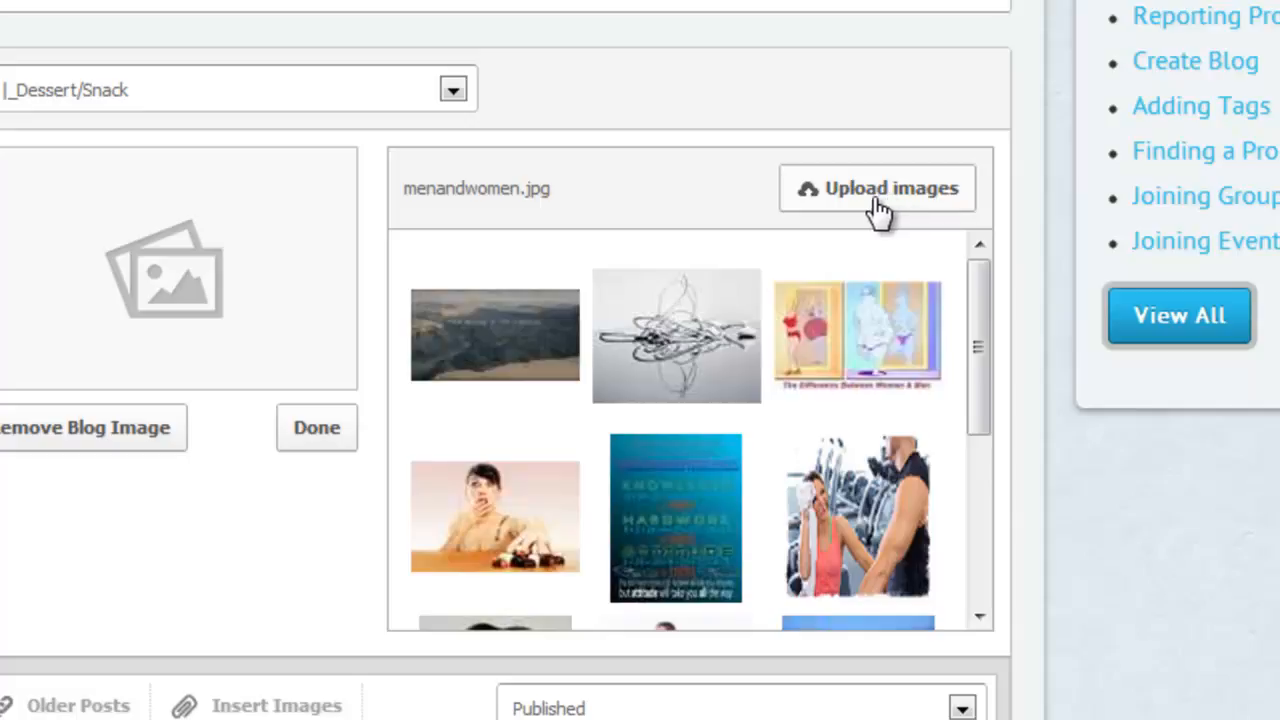
pyautogui.click(680, 335)
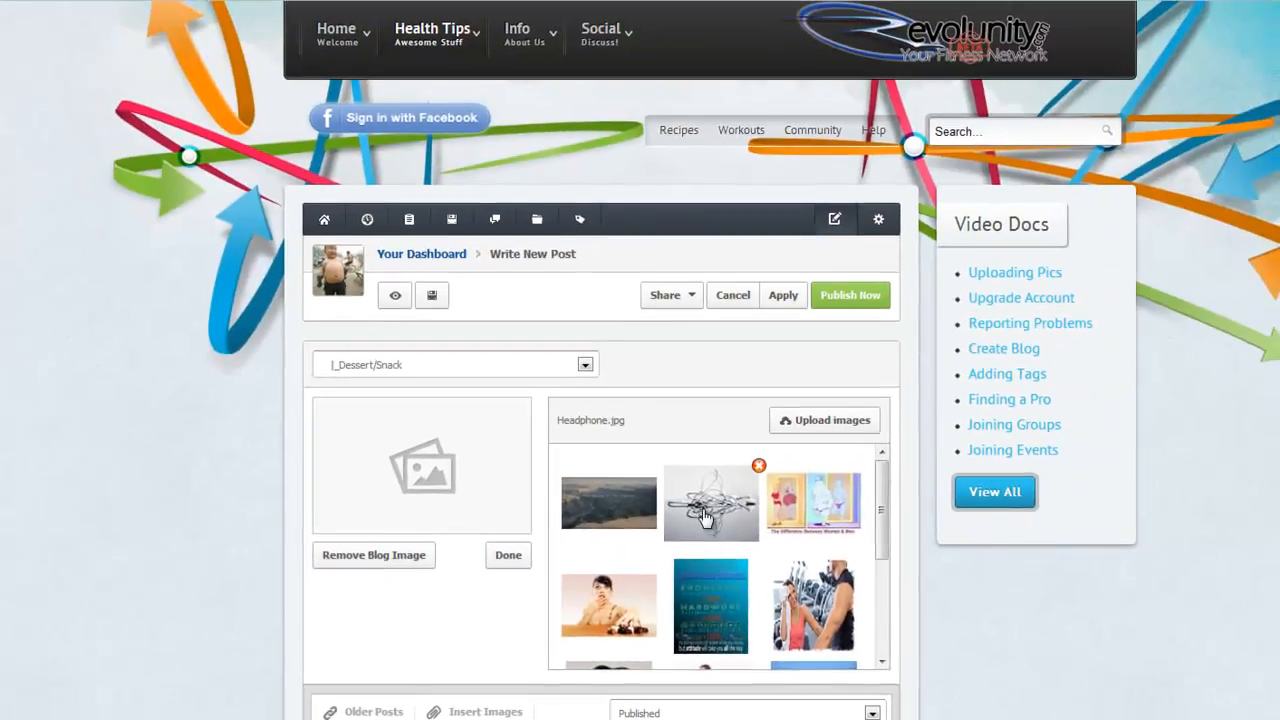
pyautogui.click(705, 515)
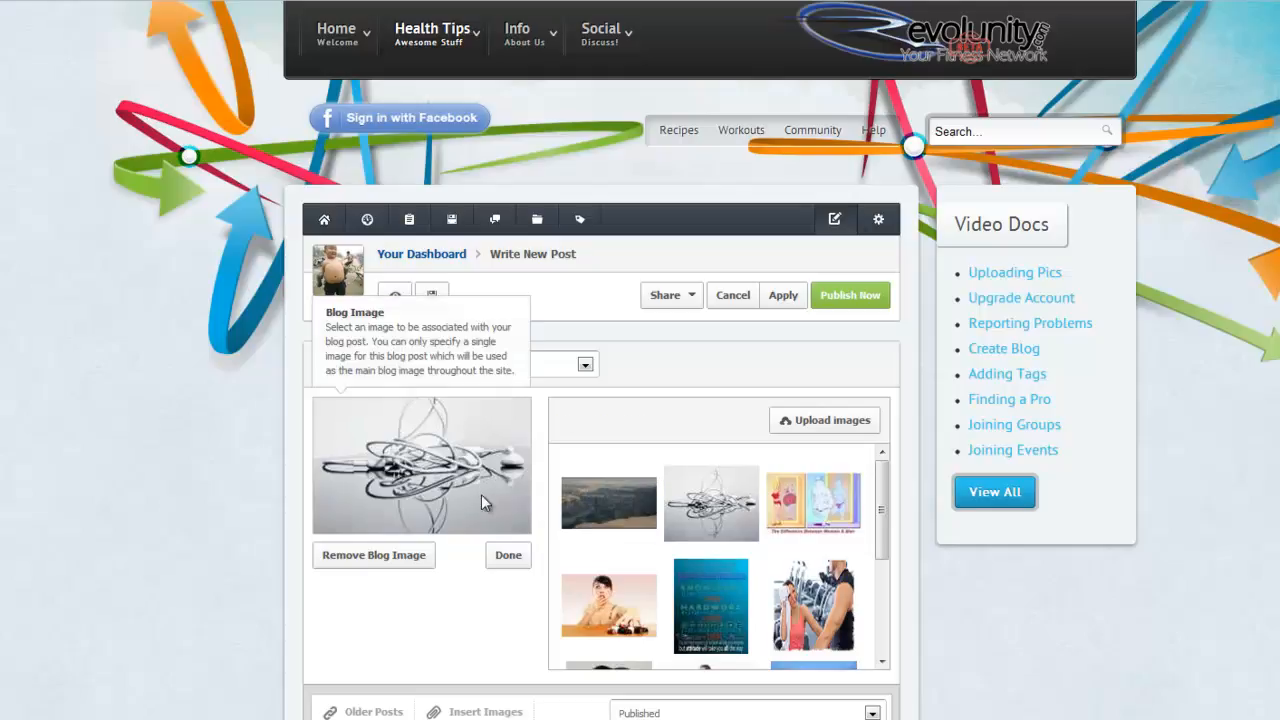
pyautogui.click(508, 558)
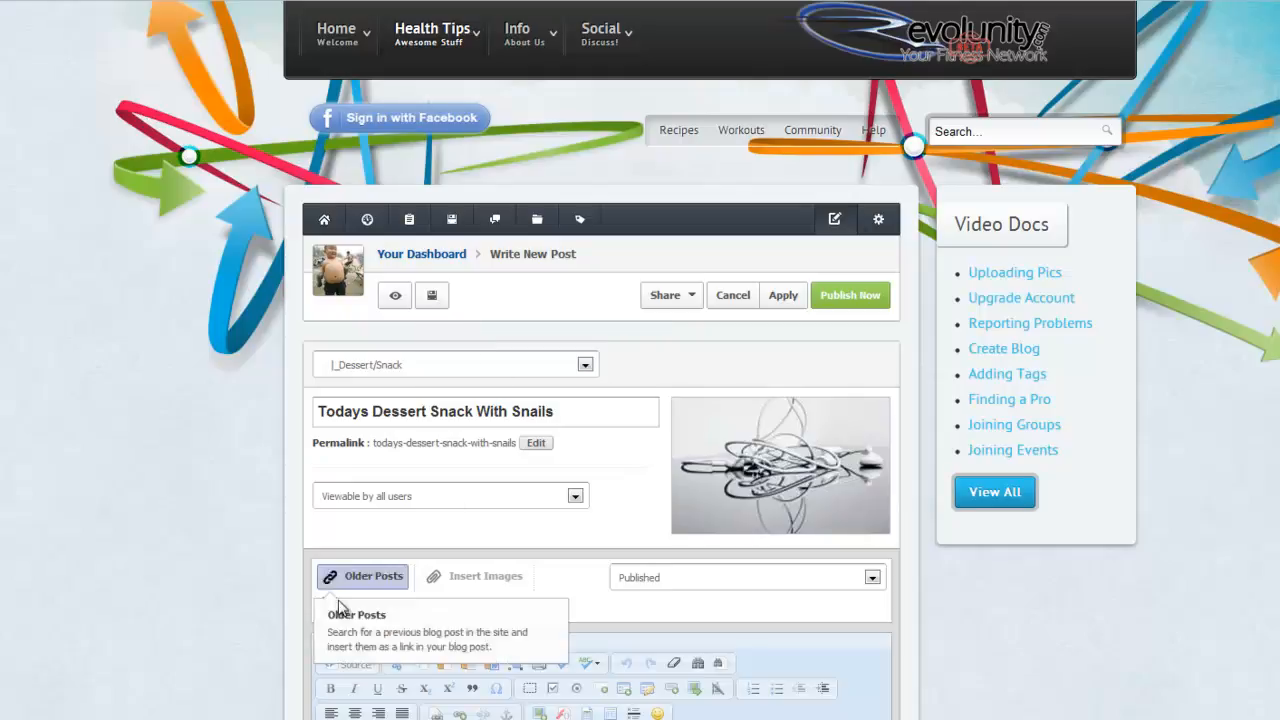
# Examine the available visibility options for the post without changing the setting.
pyautogui.scroll(-1, 257, 624)
pyautogui.scroll(-2, 271, 572)
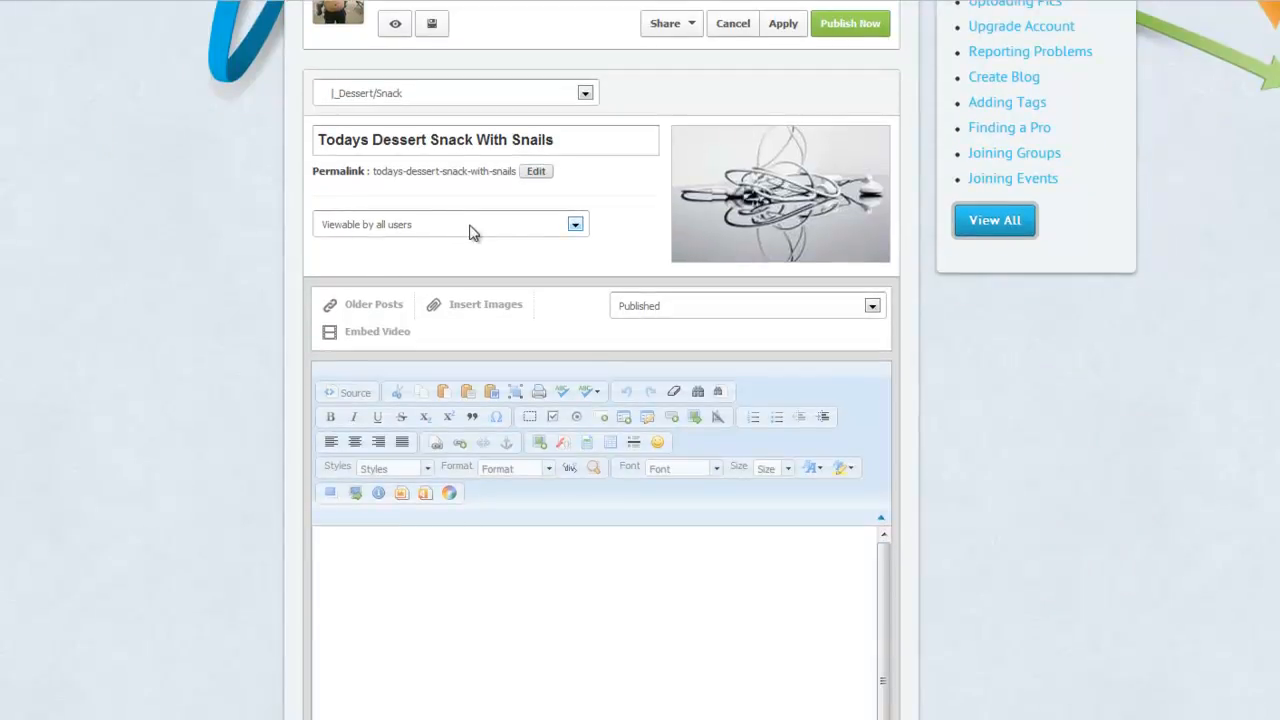
pyautogui.click(549, 230)
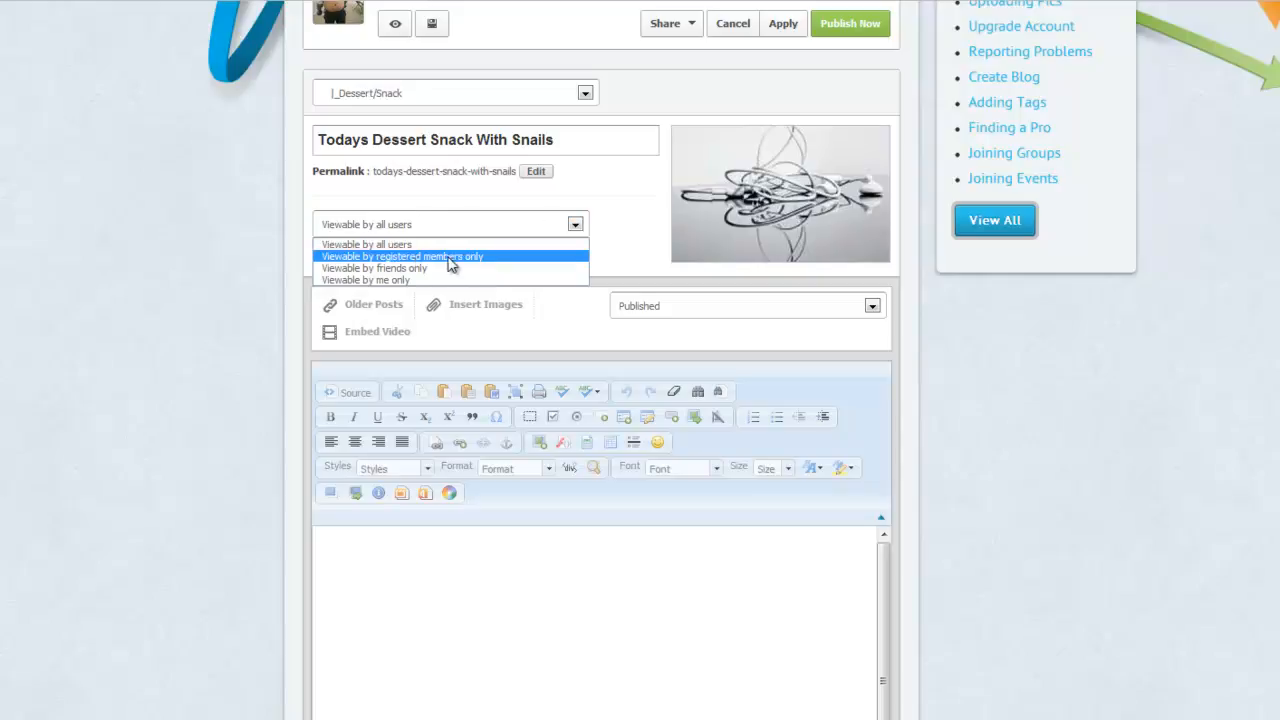
pyautogui.click(166, 256)
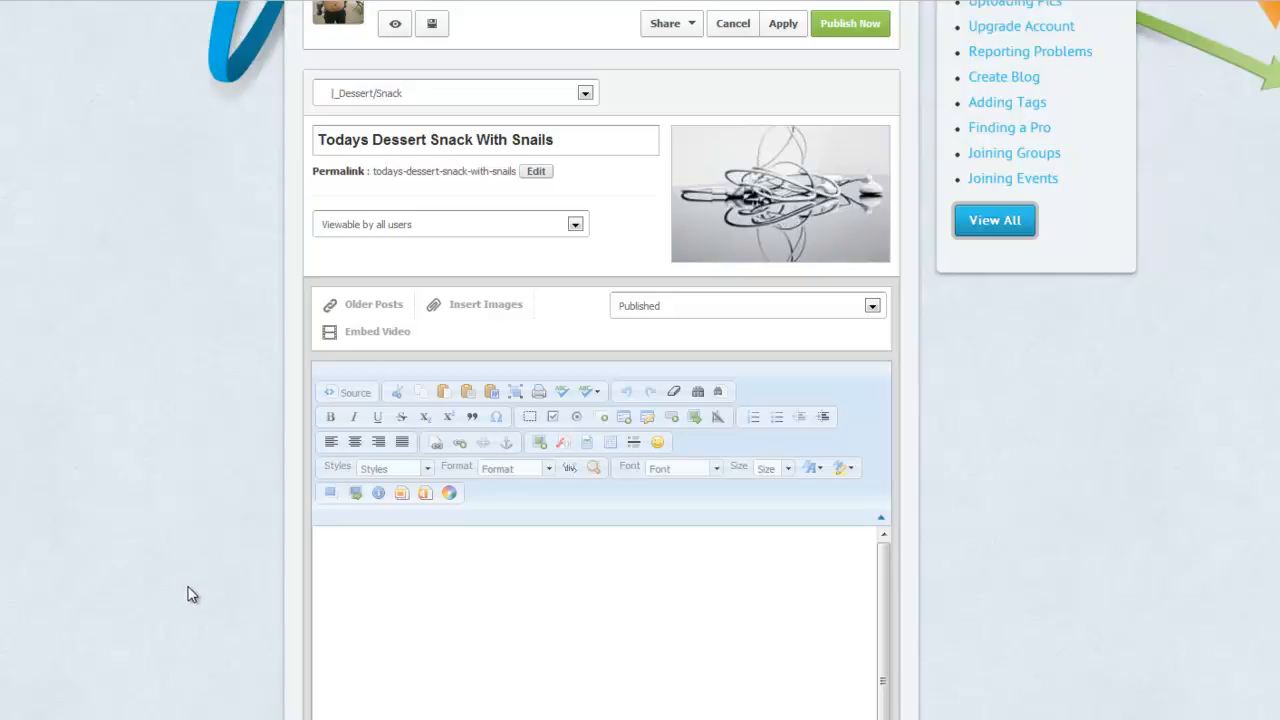
# Write "We're going to eat snails" in the post body, followed by a separate "Ingredients:" line.
pyautogui.click(510, 606)
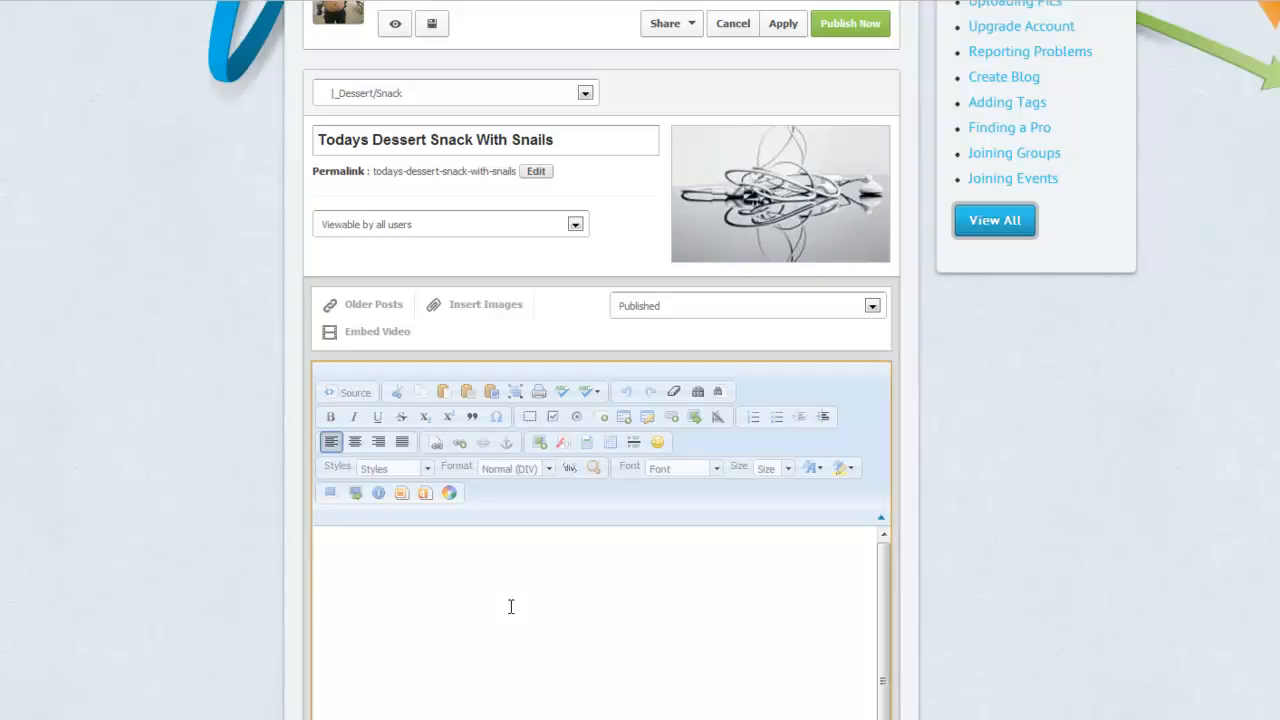
pyautogui.write("We're going to eat snails")
pyautogui.press('Return')
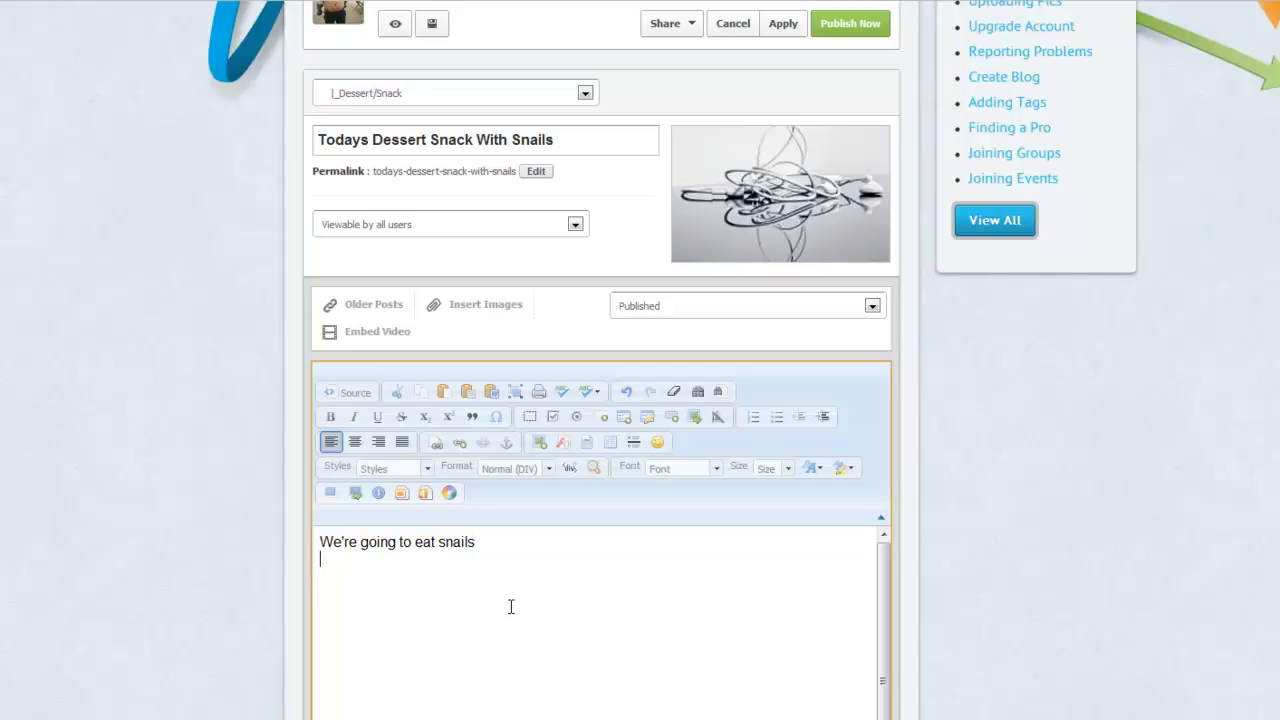
pyautogui.press('Return')
pyautogui.write('Ingredients :')
pyautogui.hotkey('shift', 'Return')
# Add a numbered list under the Ingredients line with the items "rfdfdfdfs" and "sdfdfdfd".
pyautogui.click(752, 418)
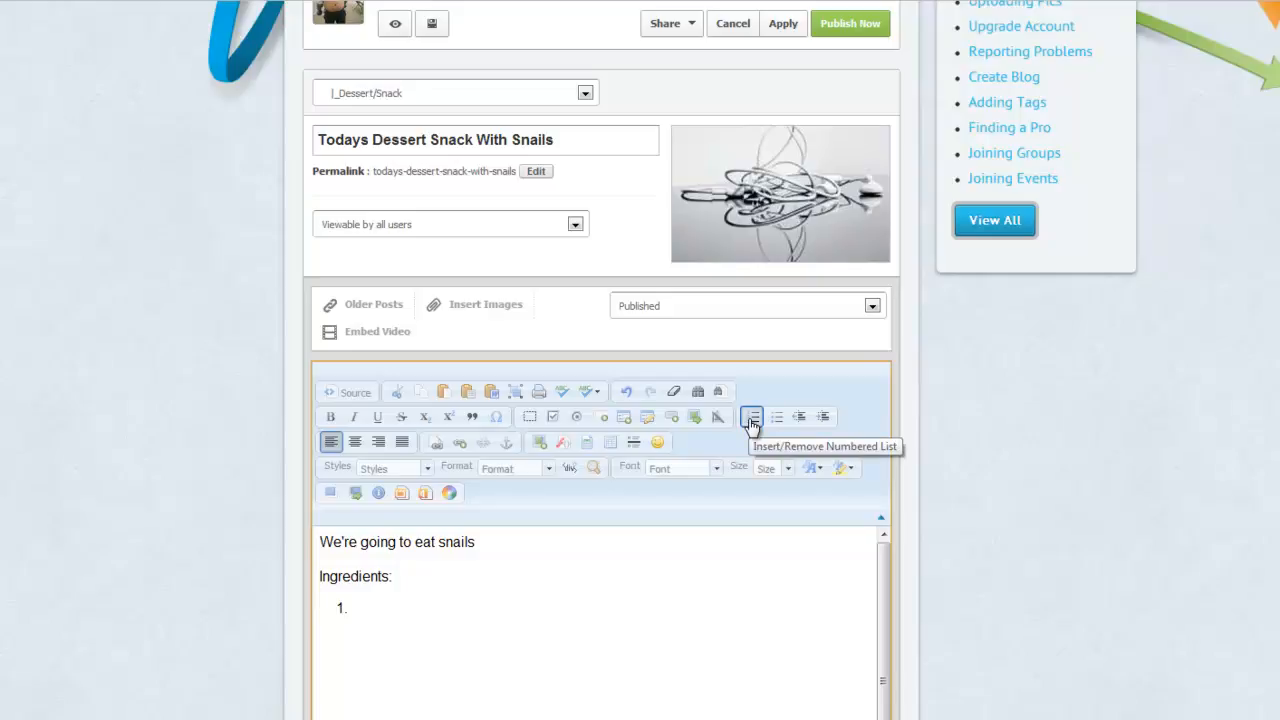
pyautogui.write('rfdfdfdfs')
pyautogui.press('Return')
pyautogui.write('sdfdfdfd')
pyautogui.press('Return')
pyautogui.press('Return')
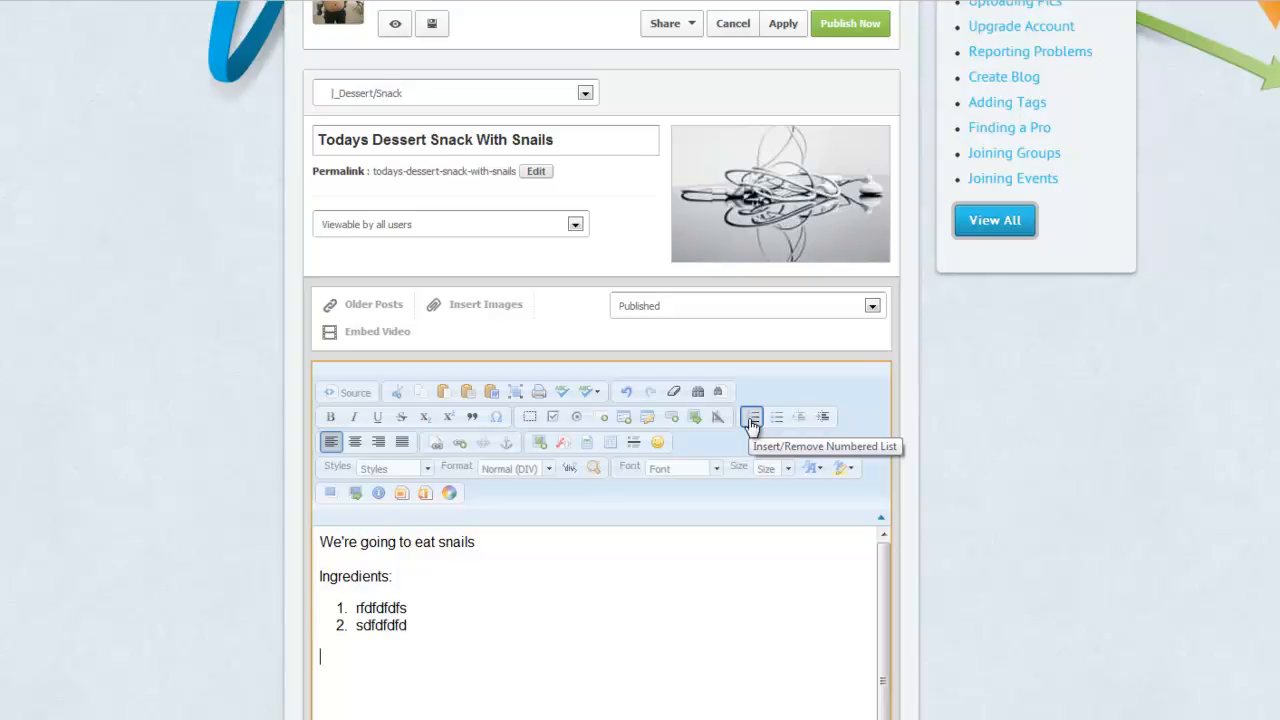
# Turn a bulleted list on and off below the numbered list, and clear all text from the post body.
pyautogui.click(774, 418)
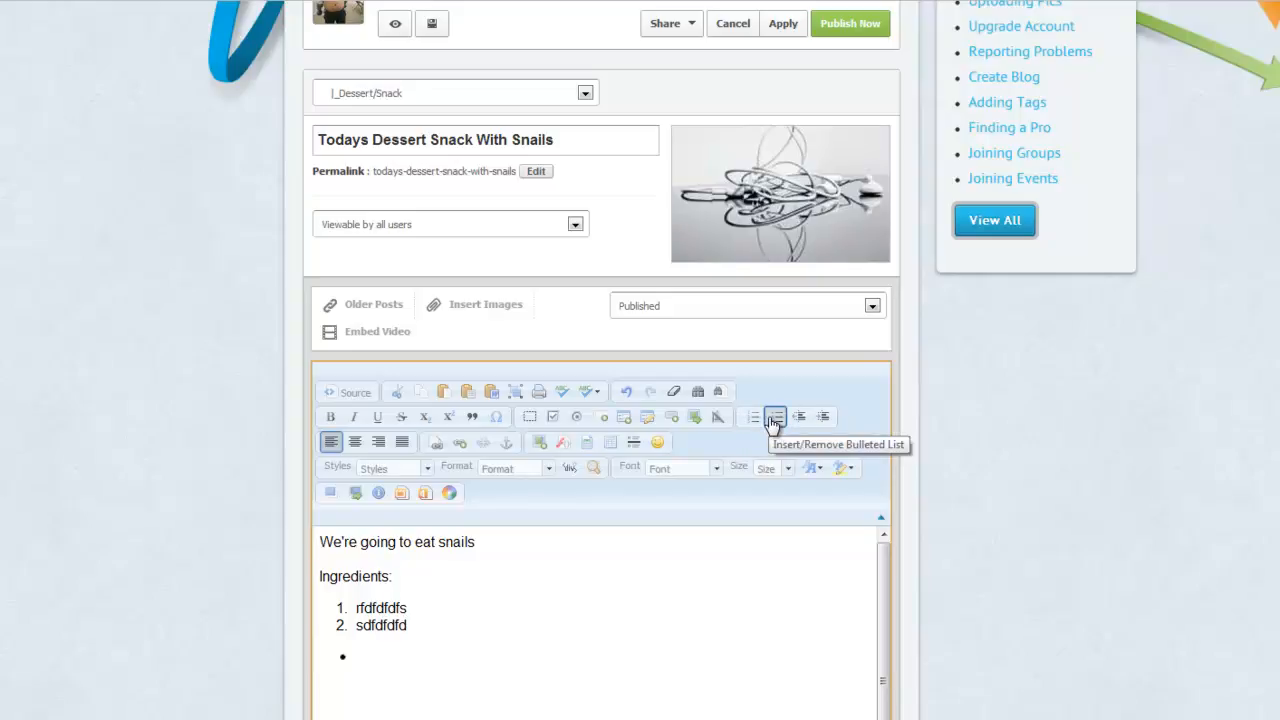
pyautogui.click(774, 418)
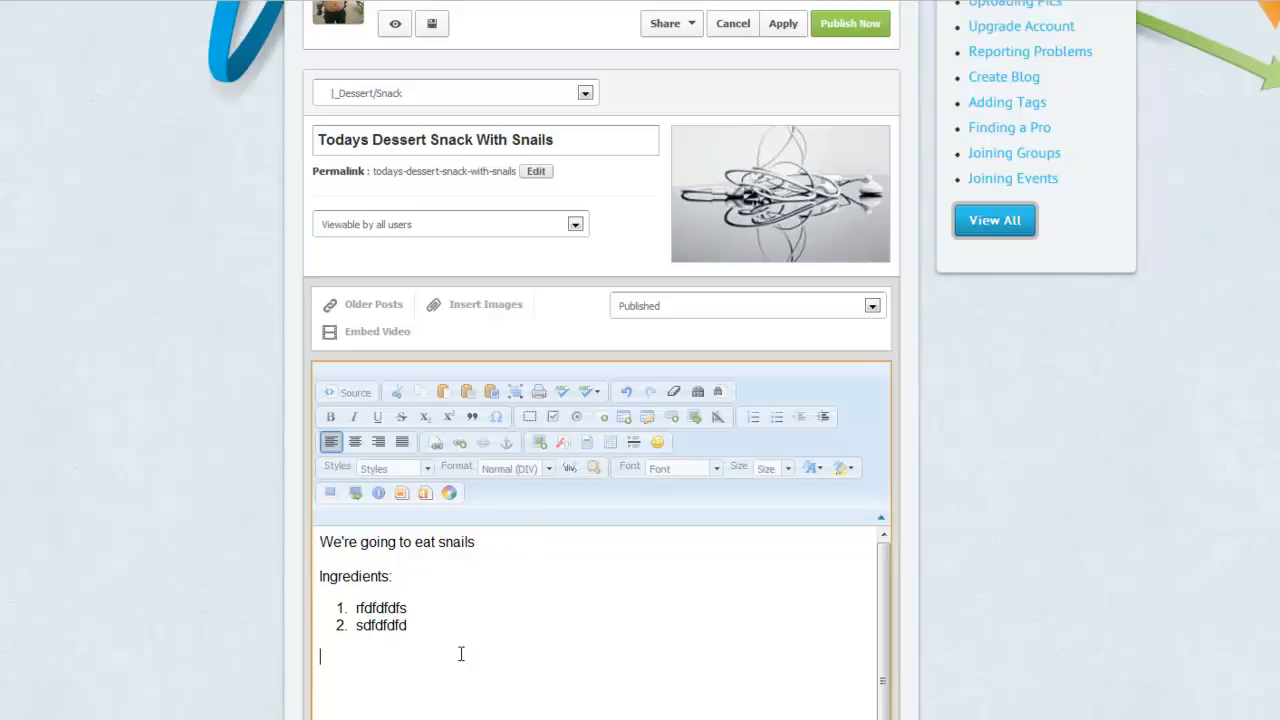
pyautogui.moveTo(460, 654); pyautogui.dragTo(310, 532)
pyautogui.press('Delete')
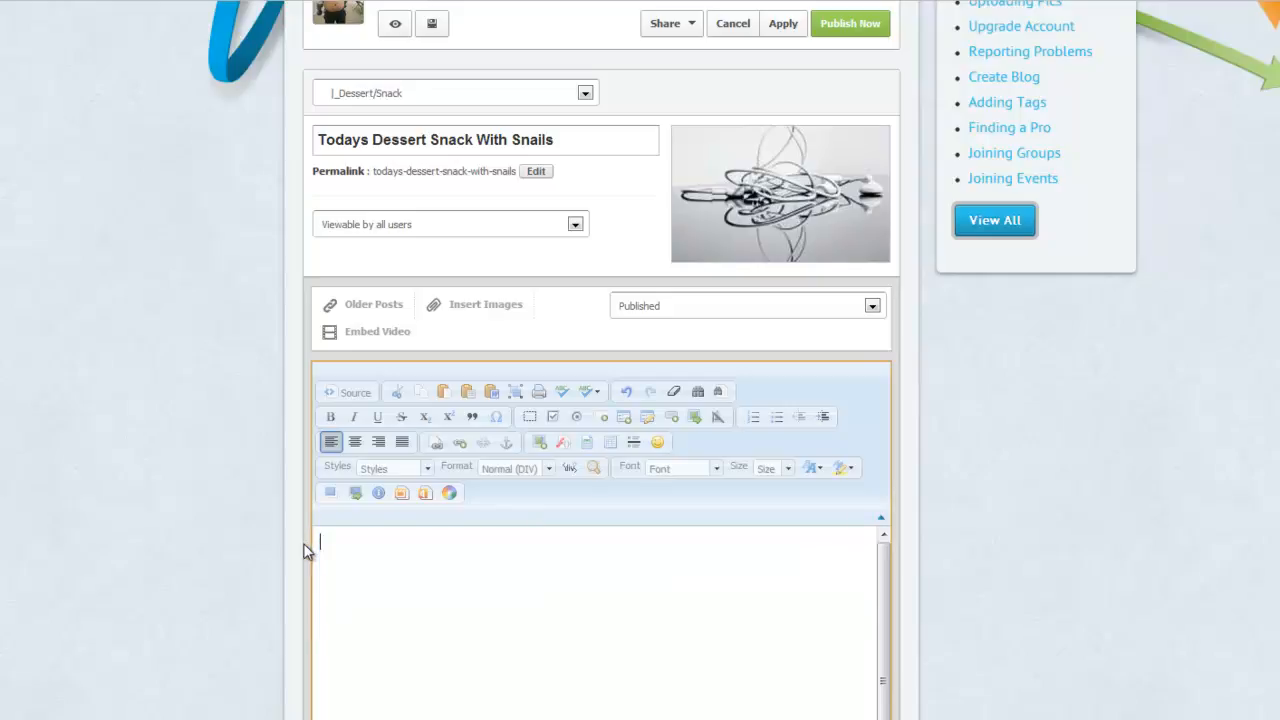
pyautogui.click(467, 393)
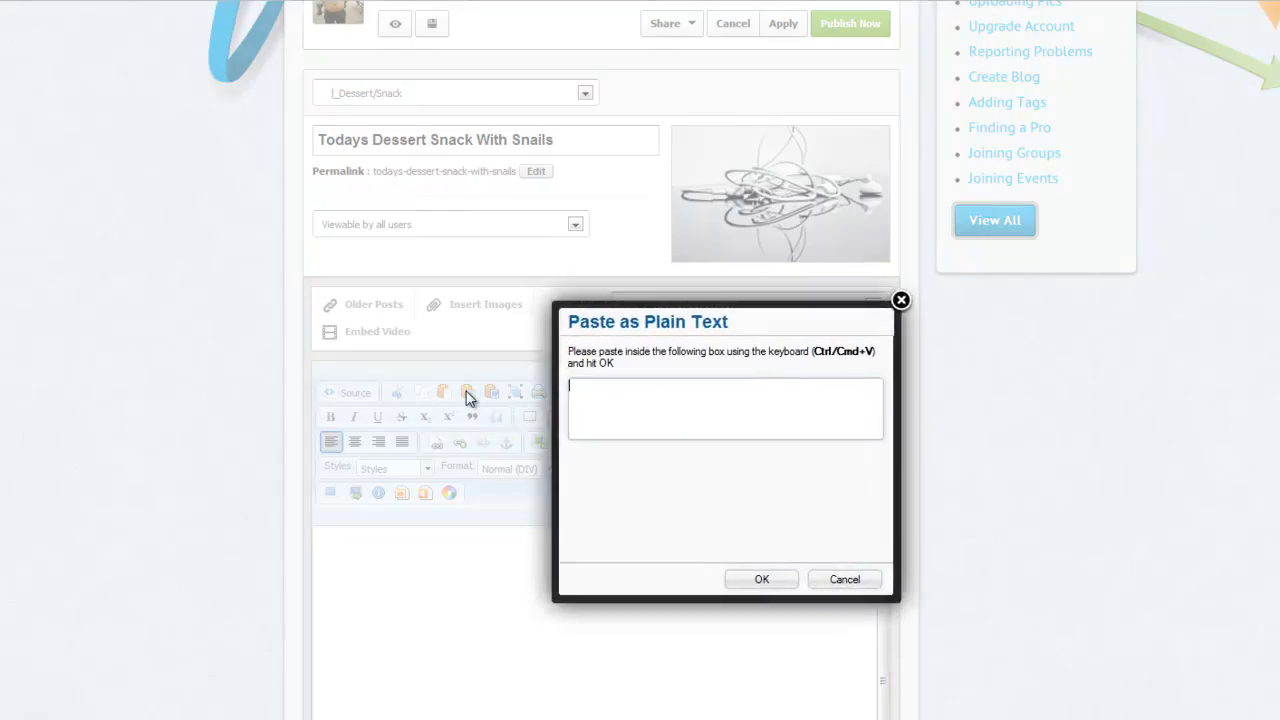
pyautogui.rightClick(642, 400)
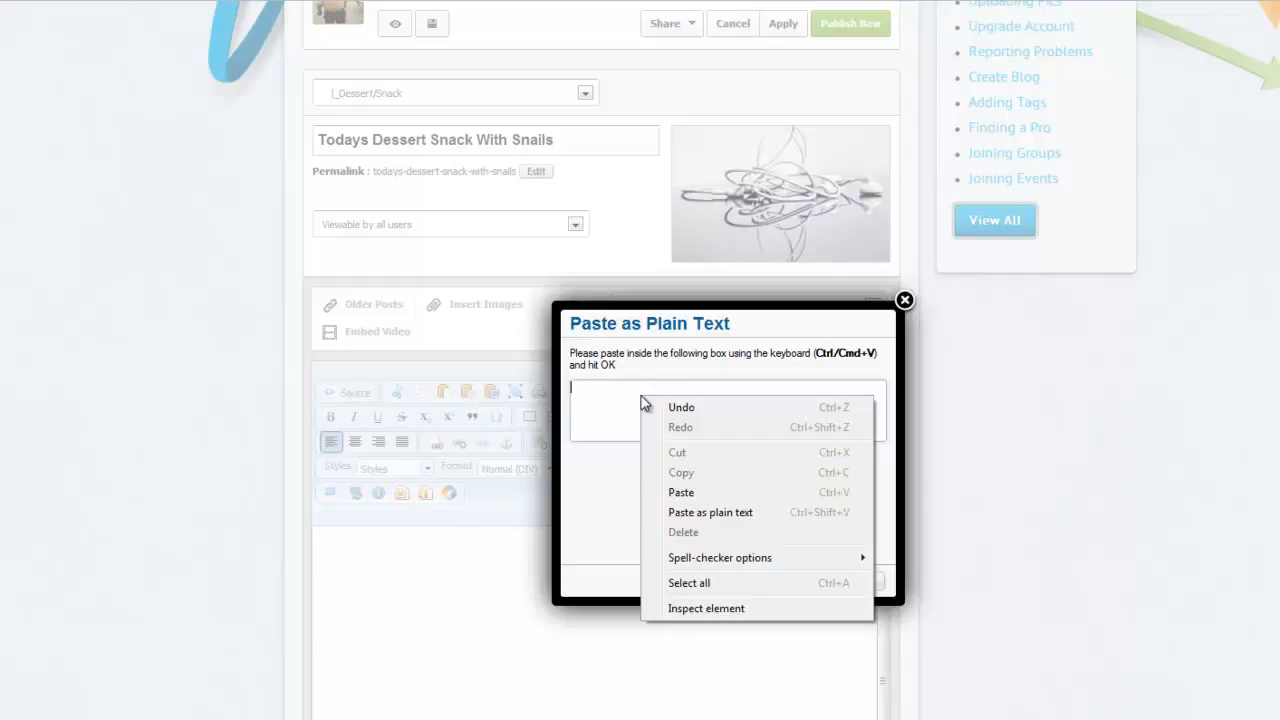
pyautogui.click(713, 494)
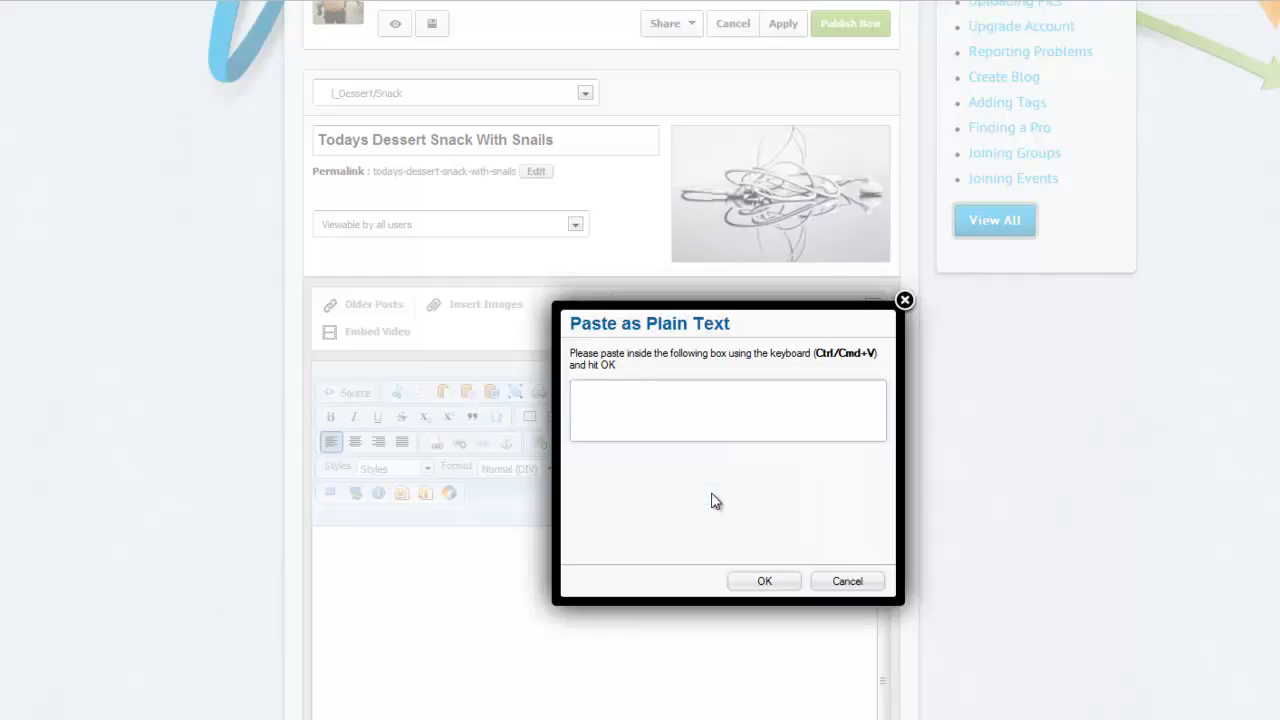
pyautogui.click(848, 582)
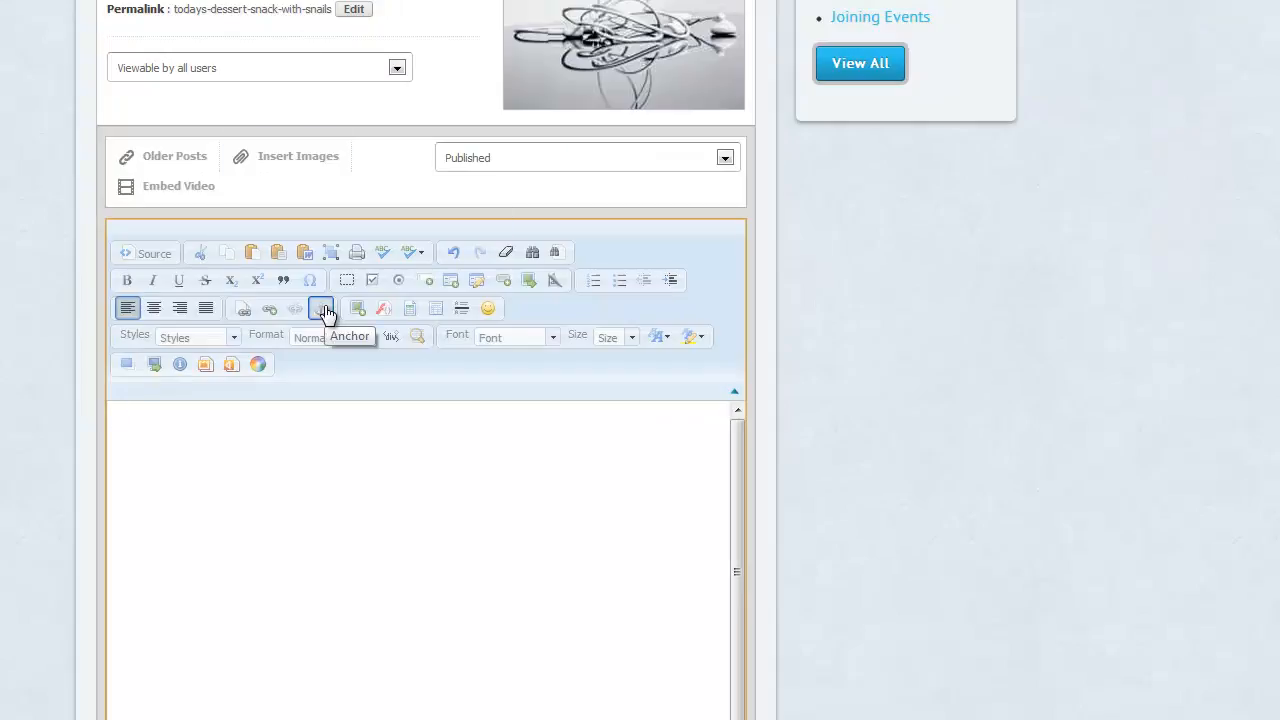
# Insert the copied egg-white omelette recipe, with its ingredients and directions, into the post body as plain text.
pyautogui.click(277, 252)
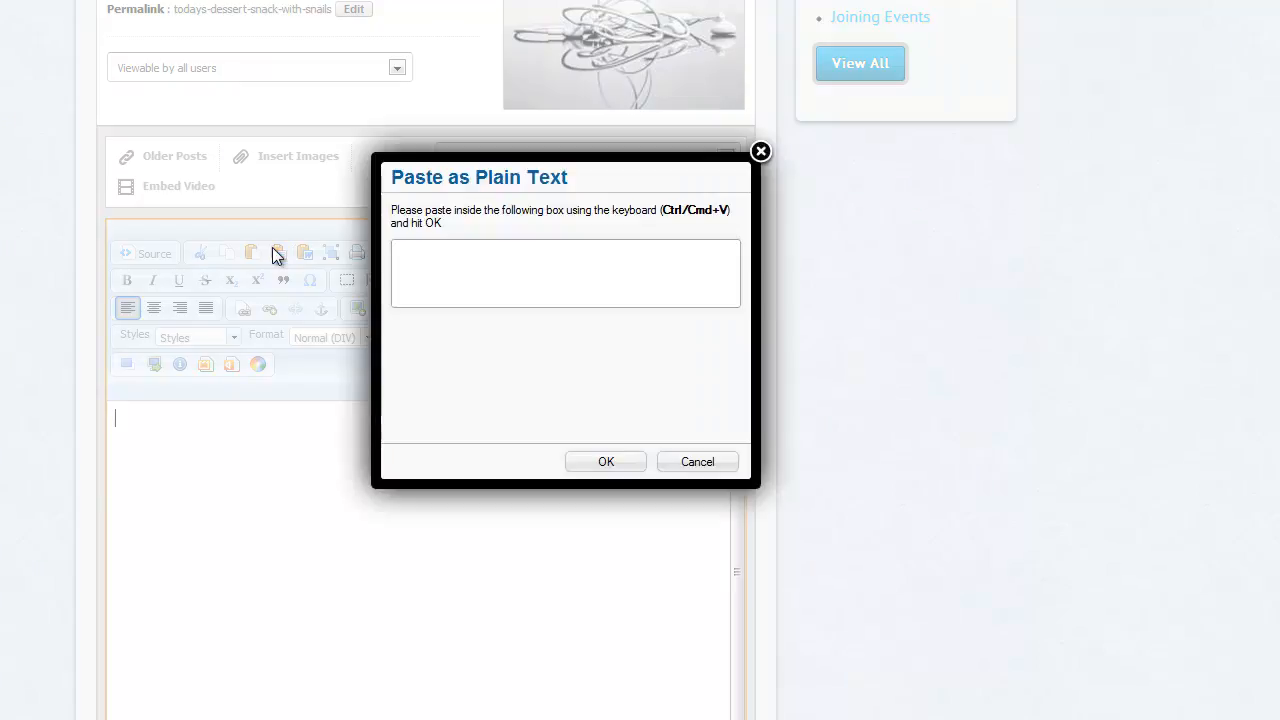
pyautogui.rightClick(458, 265)
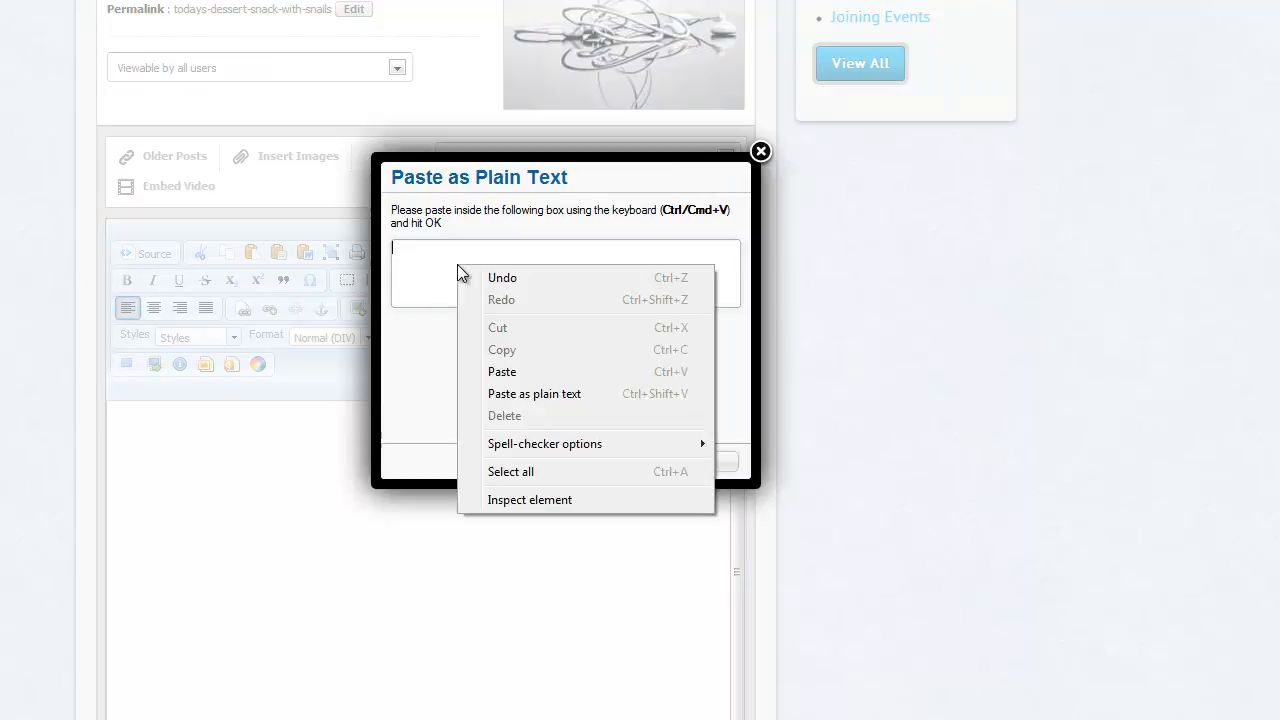
pyautogui.click(520, 372)
pyautogui.scroll(5, 728, 375)
pyautogui.scroll(-5, 728, 375)
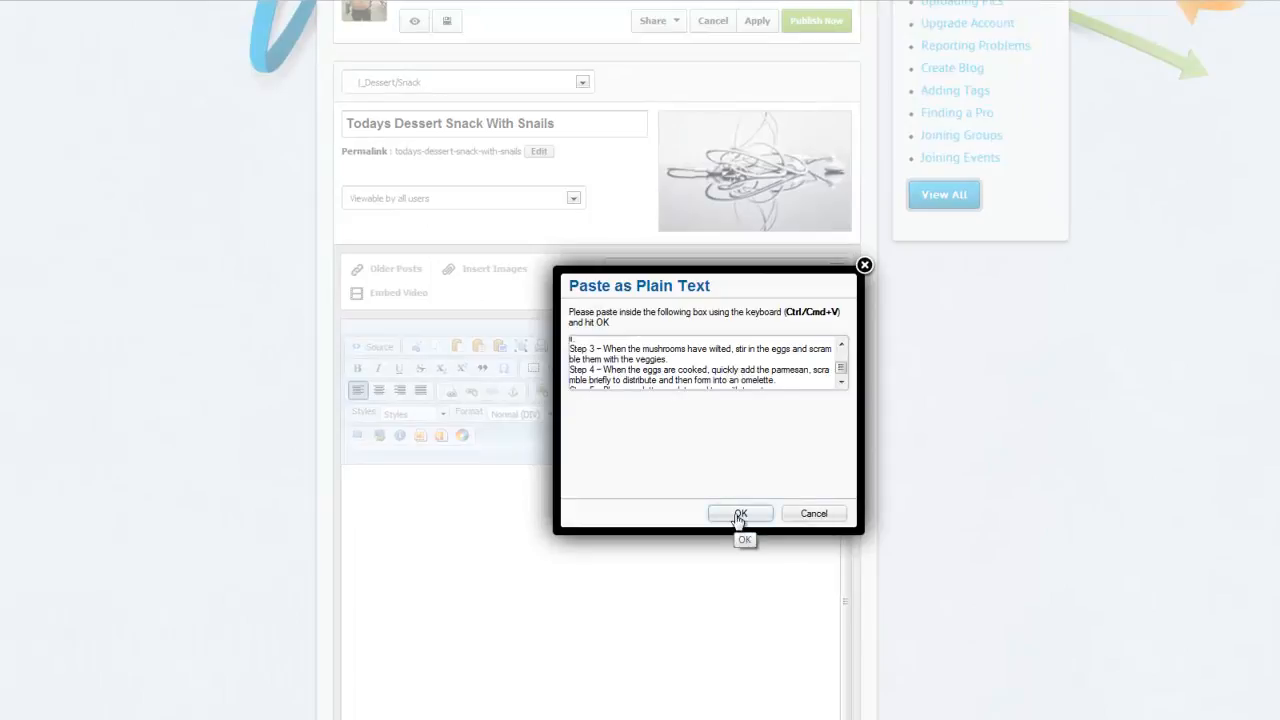
pyautogui.click(740, 514)
# Make the Ingredients heading at the start of the recipe text bold.
pyautogui.scroll(3, 476, 643)
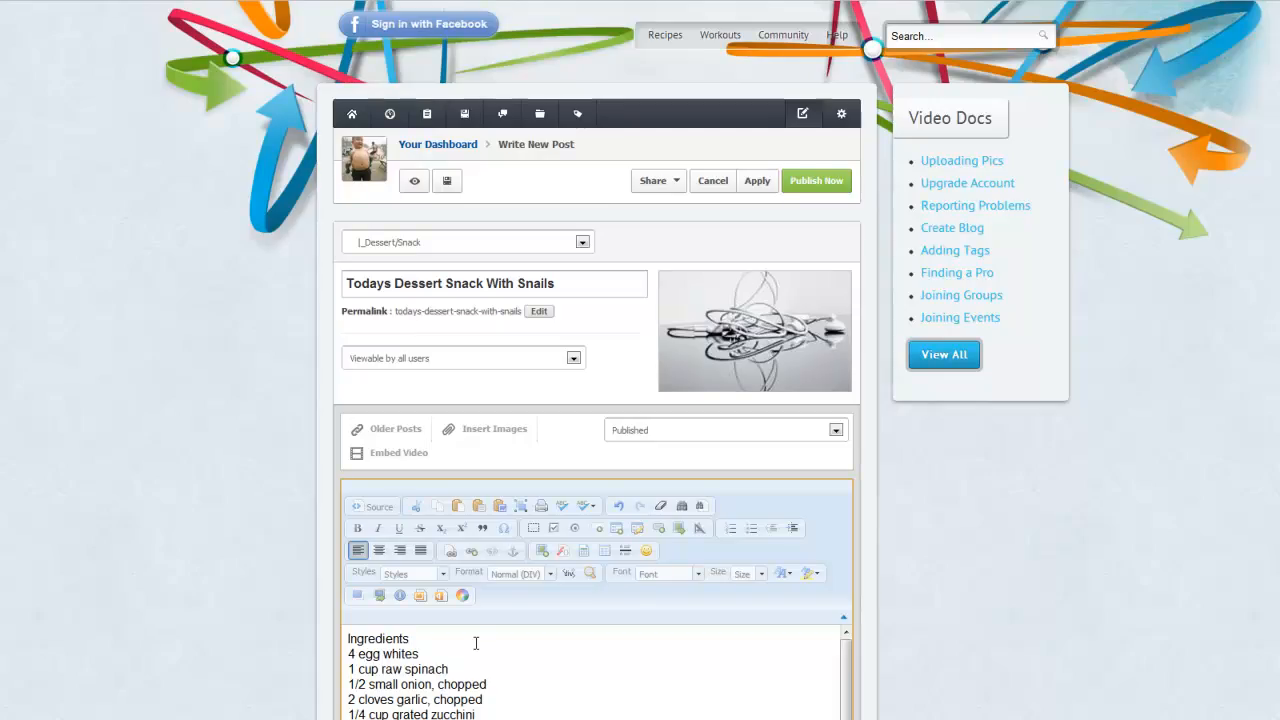
pyautogui.moveTo(418, 640); pyautogui.dragTo(349, 640)
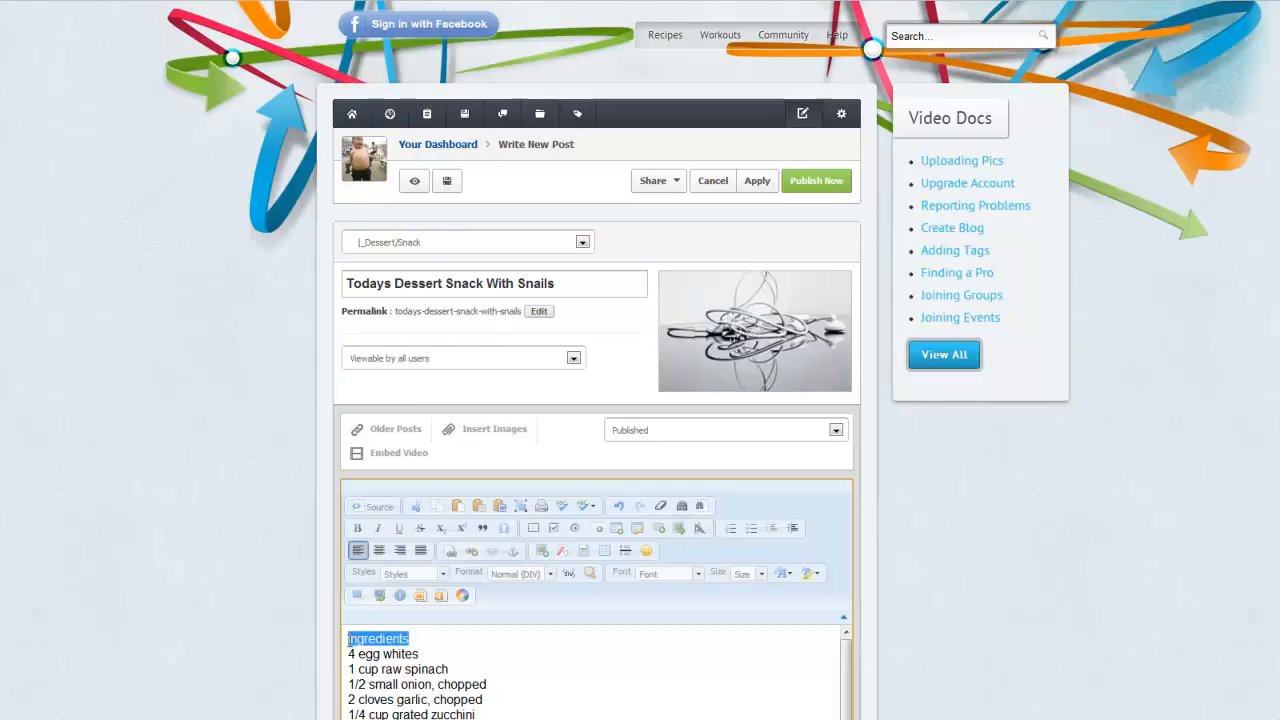
pyautogui.click(356, 531)
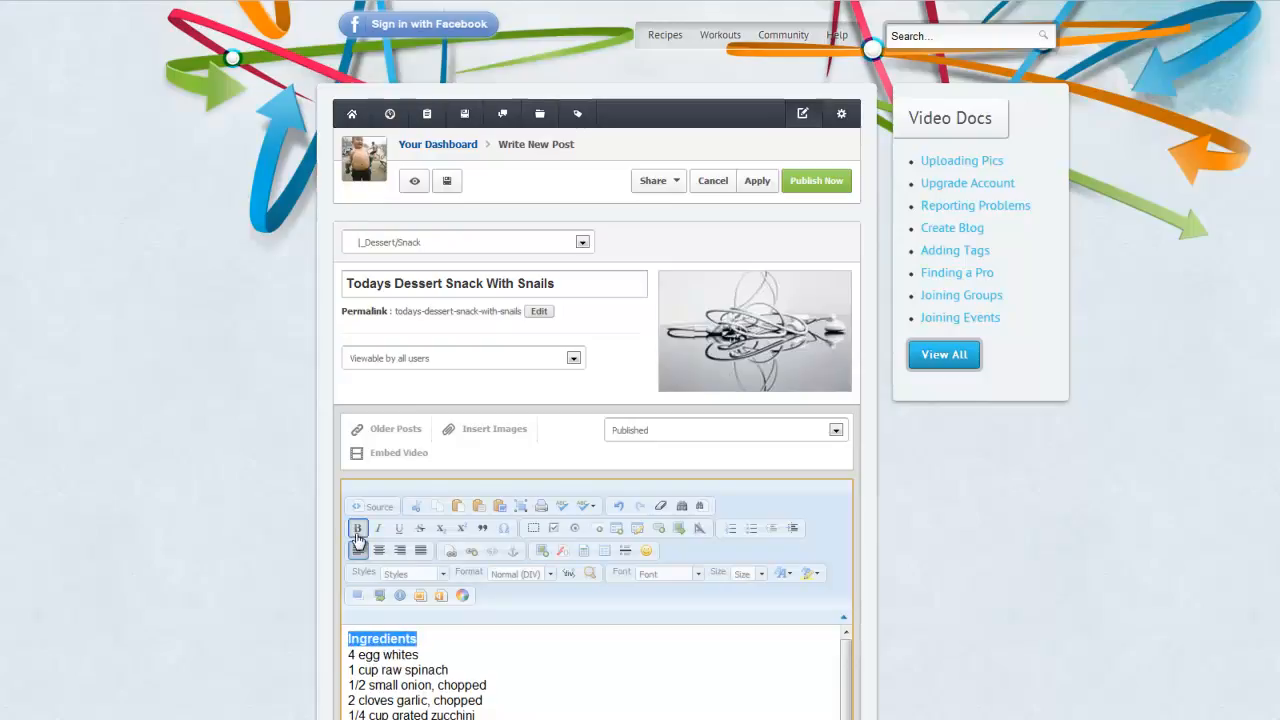
pyautogui.scroll(-2, 484, 668)
pyautogui.scroll(2, 492, 630)
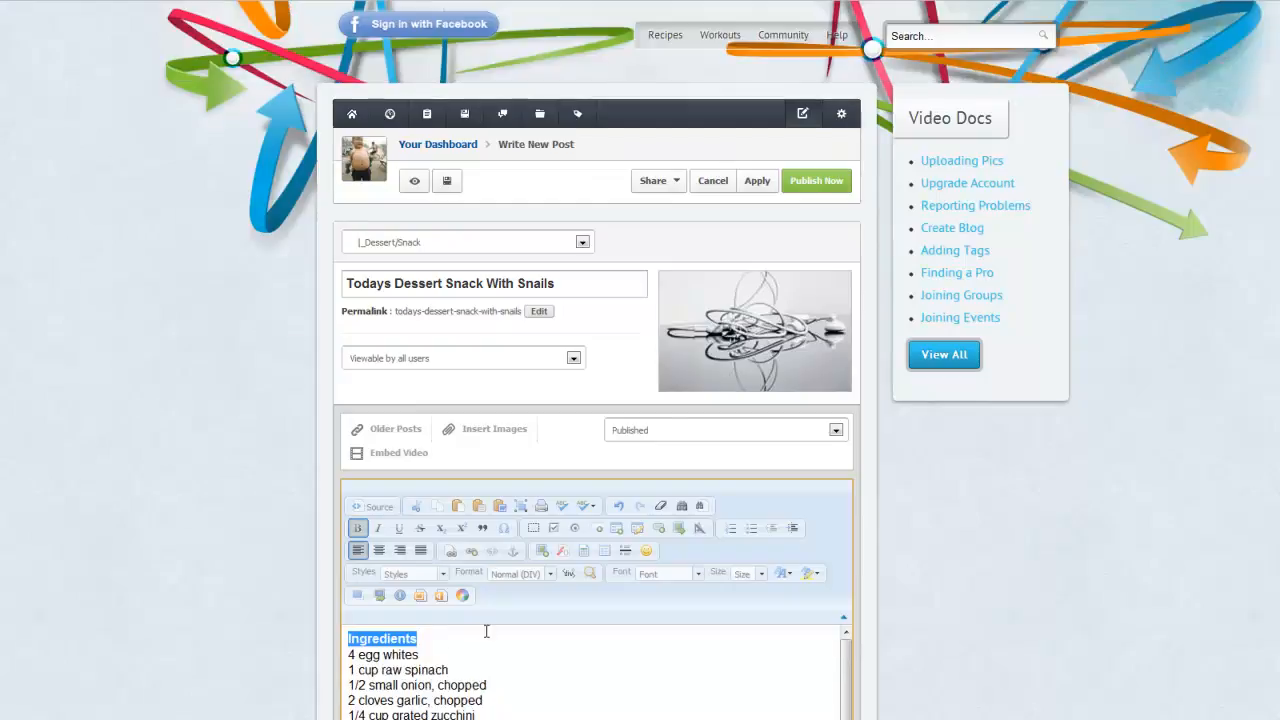
pyautogui.click(454, 642)
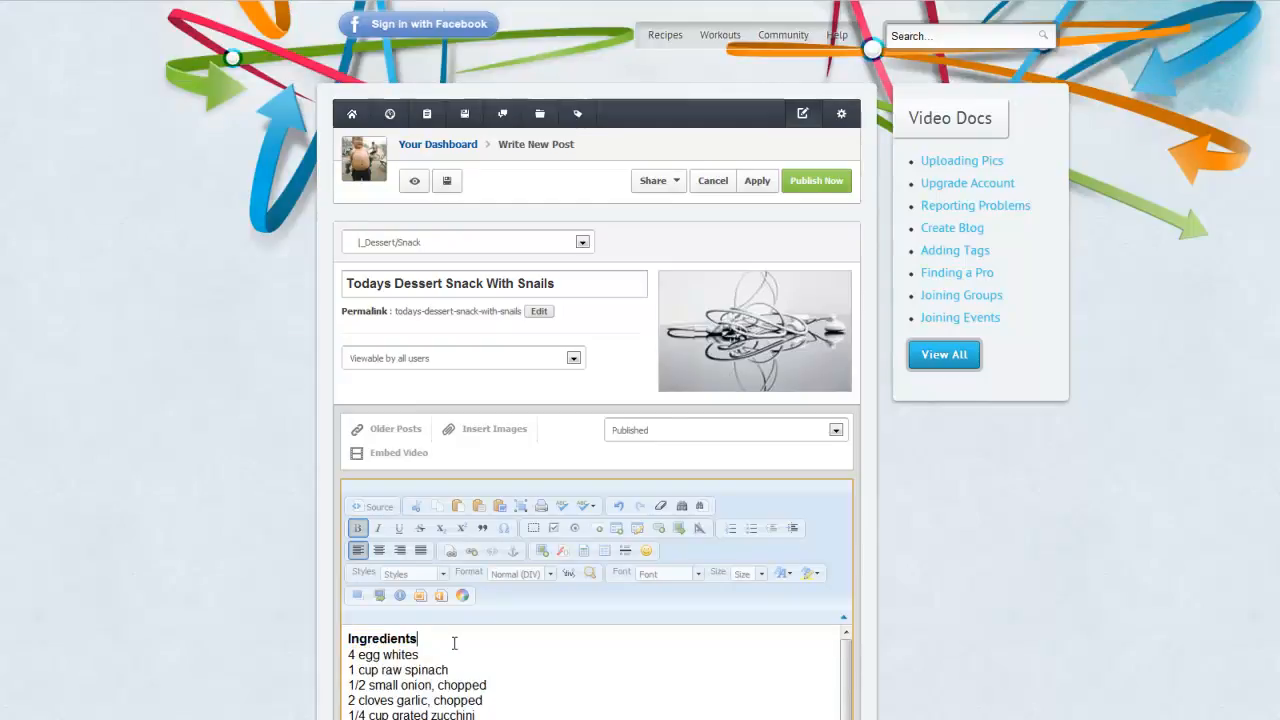
pyautogui.scroll(-5, 452, 640)
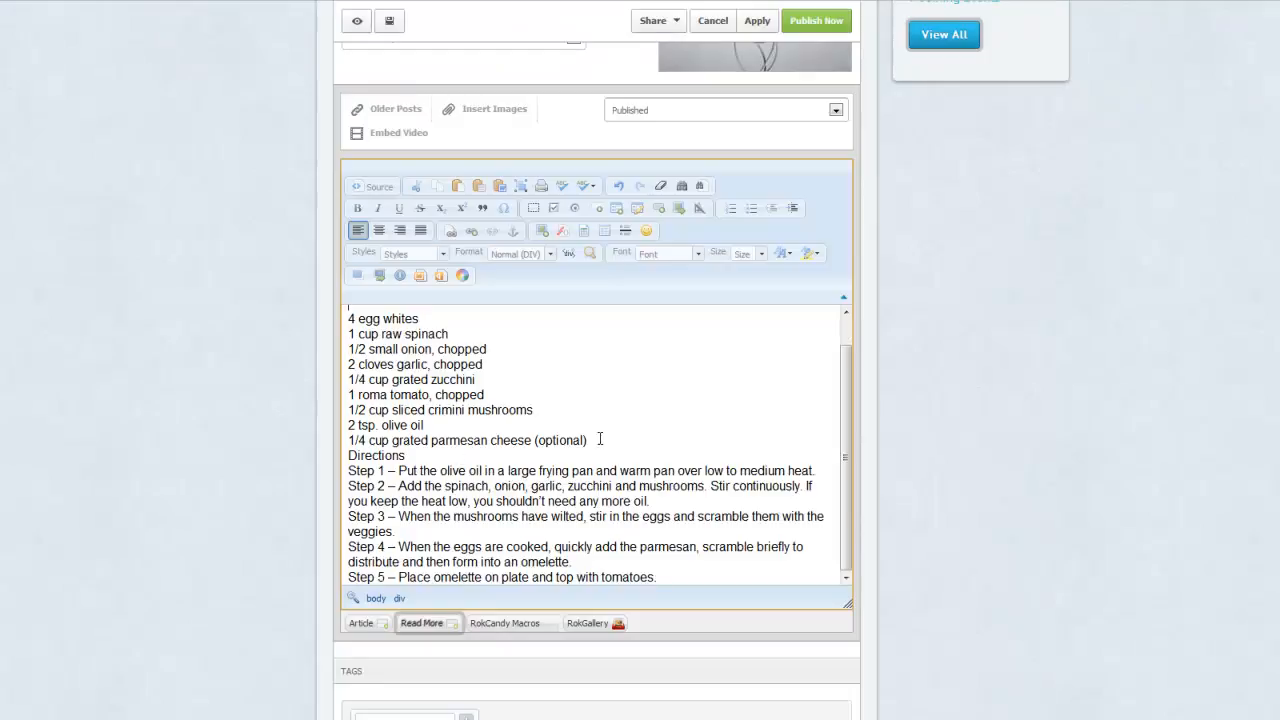
# Insert a blank line above the Directions heading in the recipe text and make the heading bold.
pyautogui.press('Return')
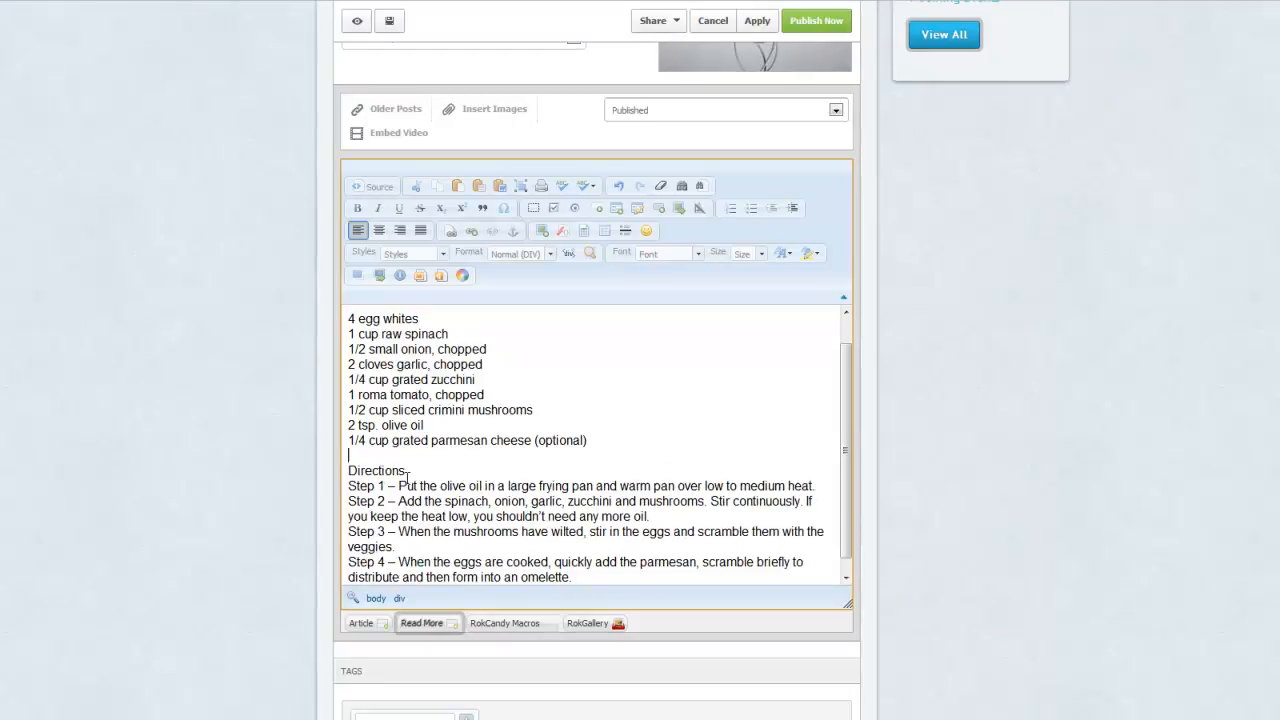
pyautogui.moveTo(407, 470); pyautogui.dragTo(346, 471)
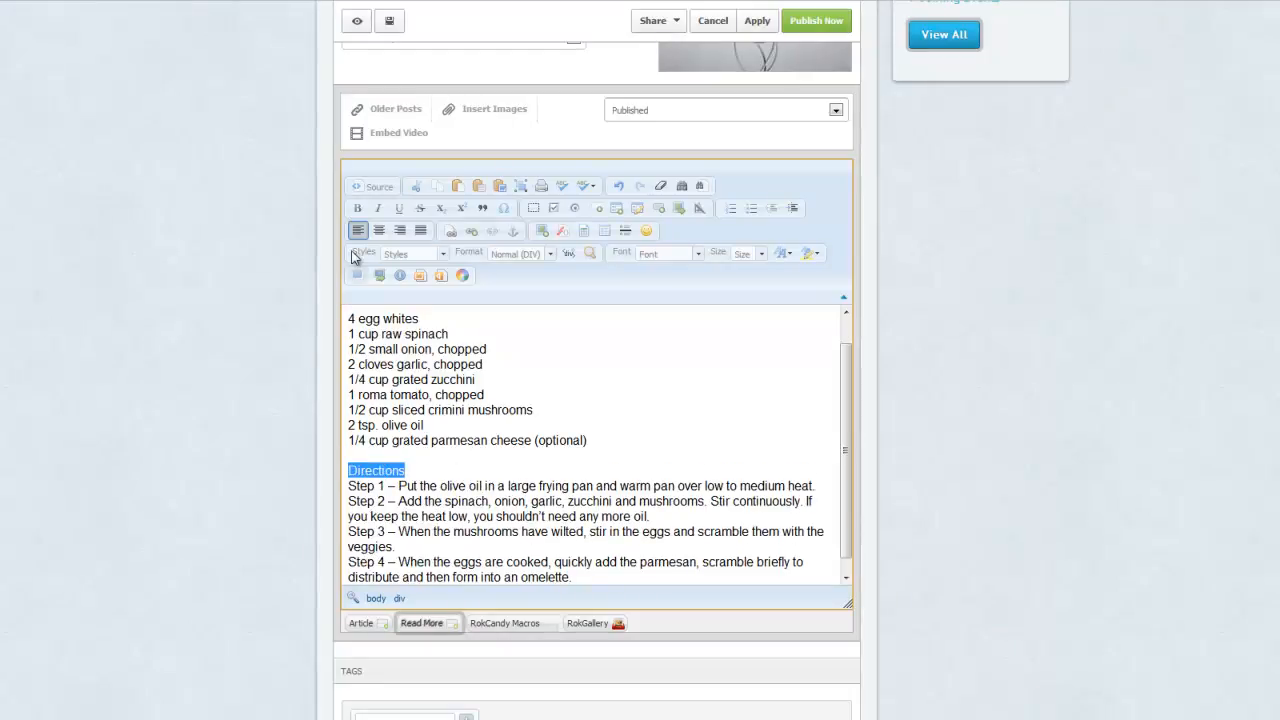
pyautogui.click(358, 209)
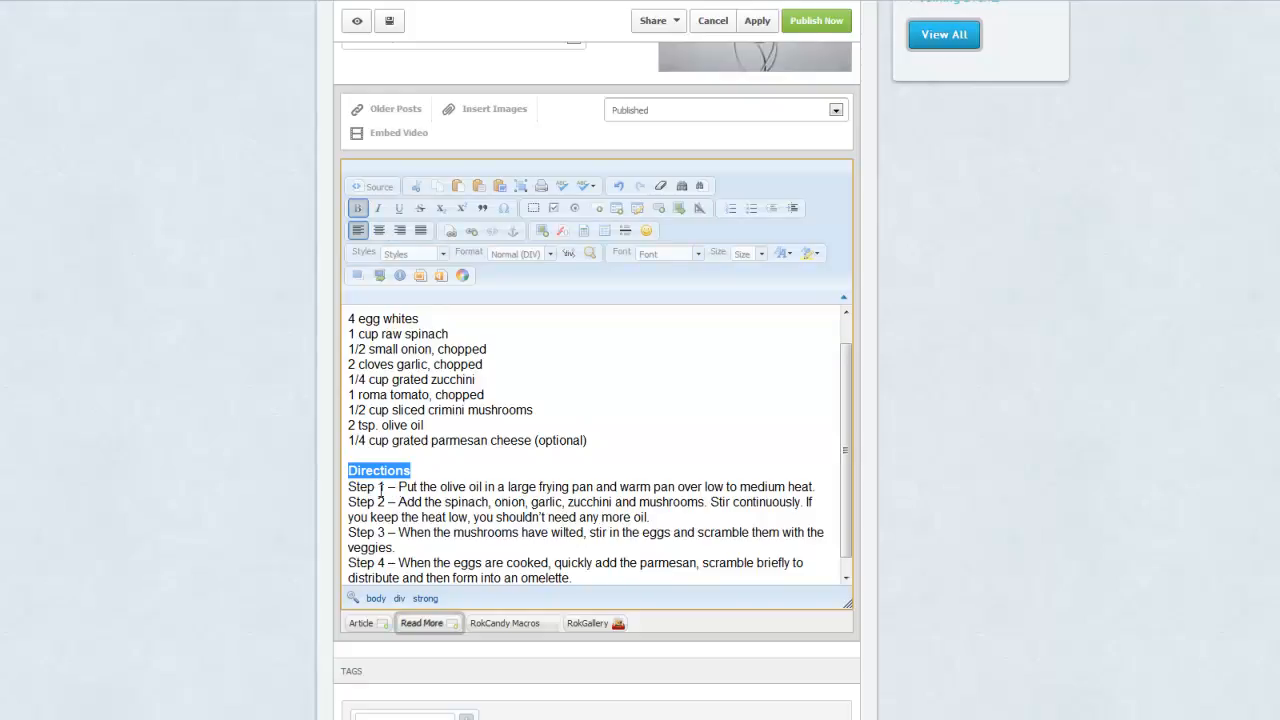
# Remove the "Step 1 –" and "Step 2 –" labels and format those two directions as numbered list items.
pyautogui.moveTo(398, 487); pyautogui.dragTo(348, 487)
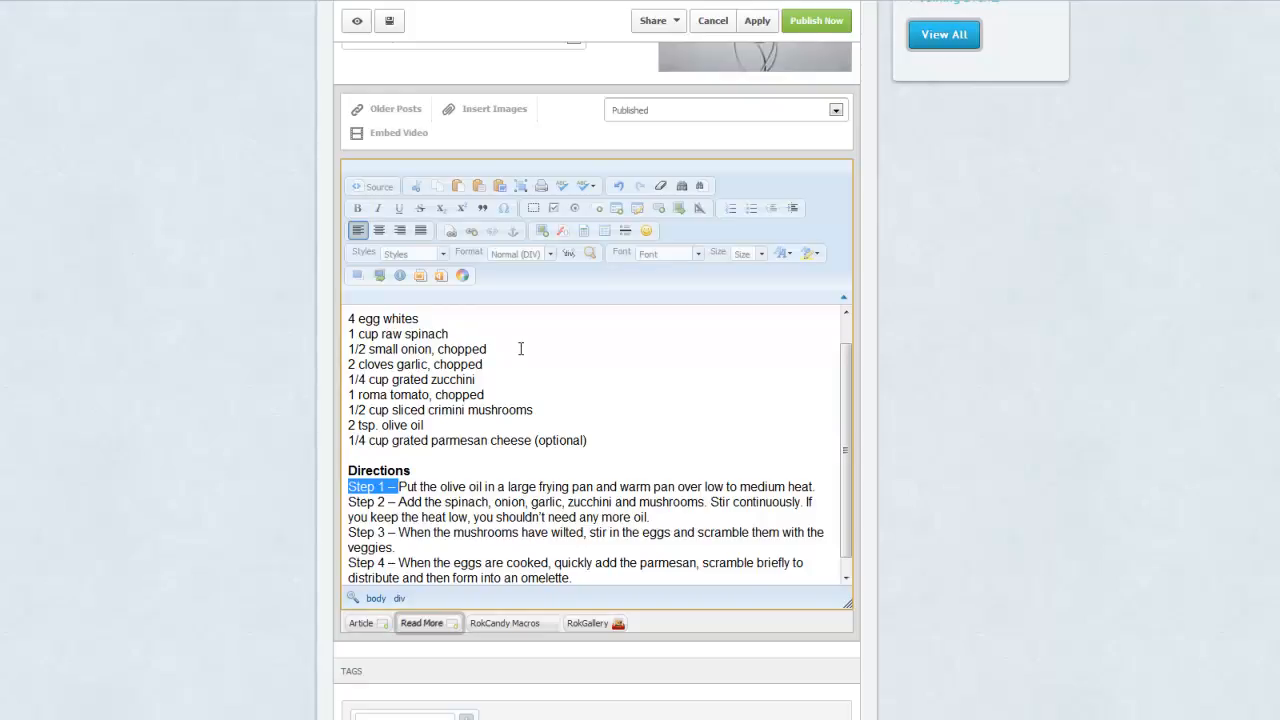
pyautogui.press('Delete')
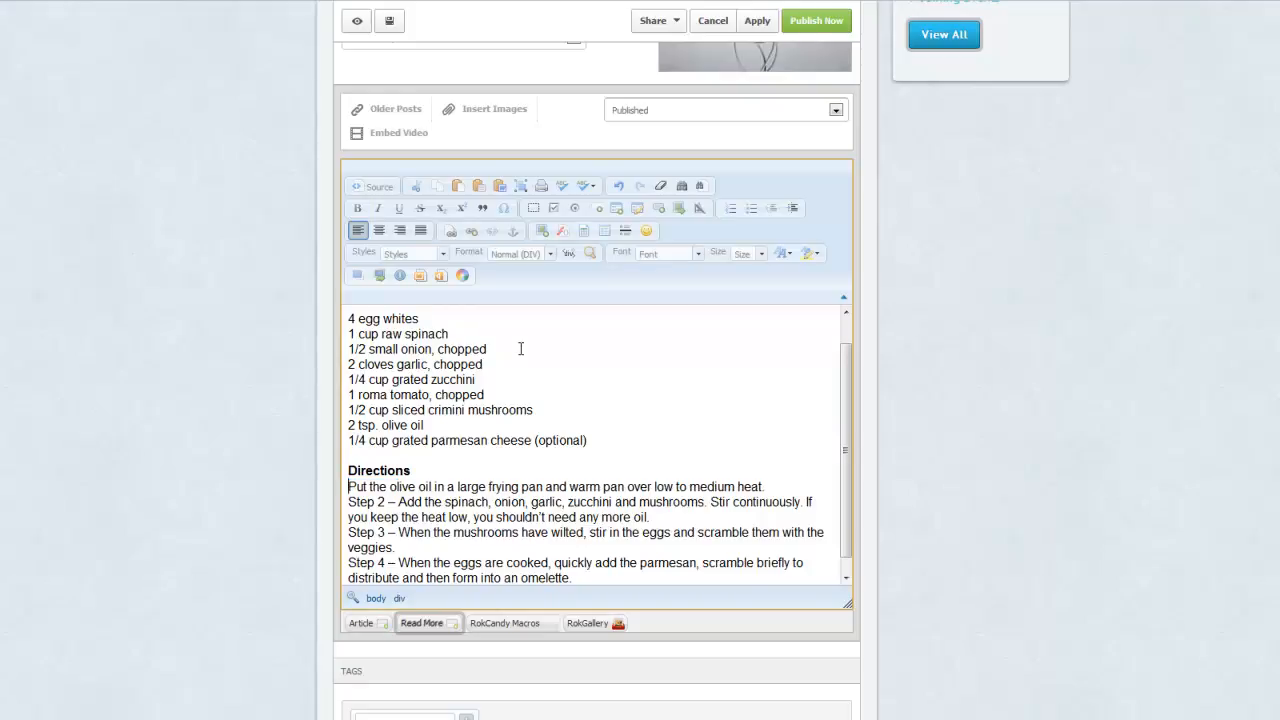
pyautogui.click(729, 209)
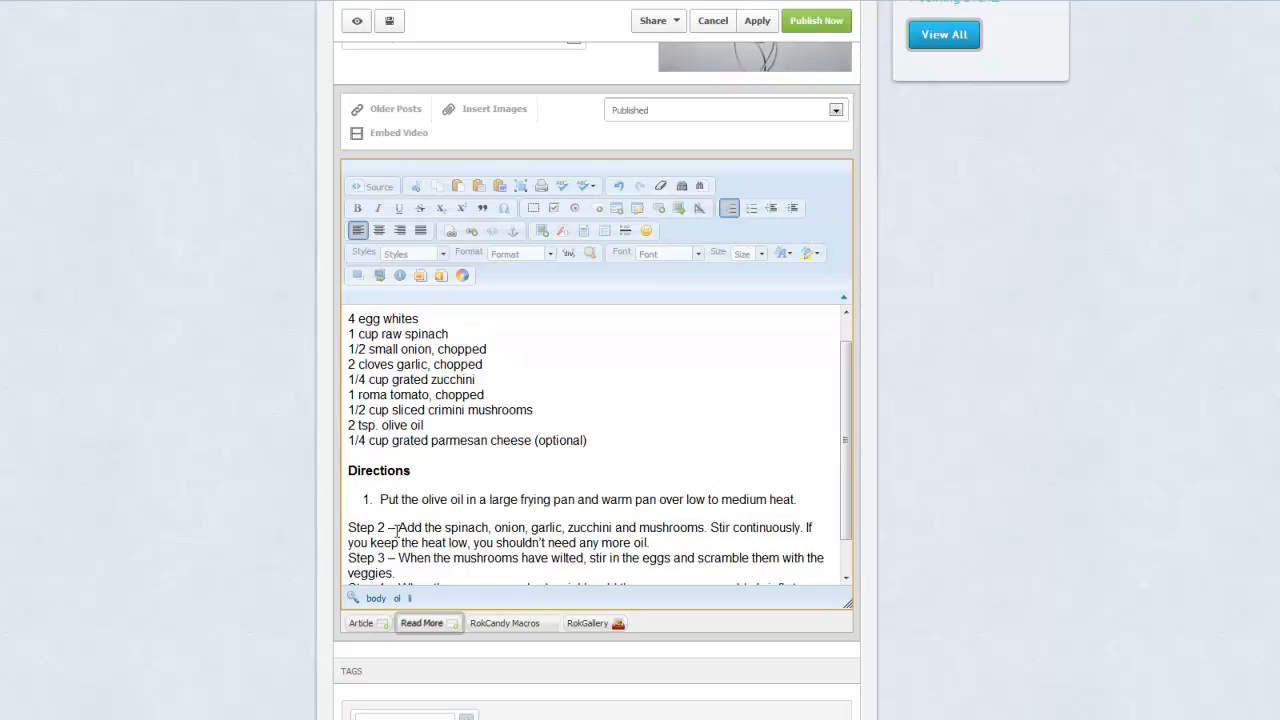
pyautogui.moveTo(397, 530); pyautogui.dragTo(346, 530)
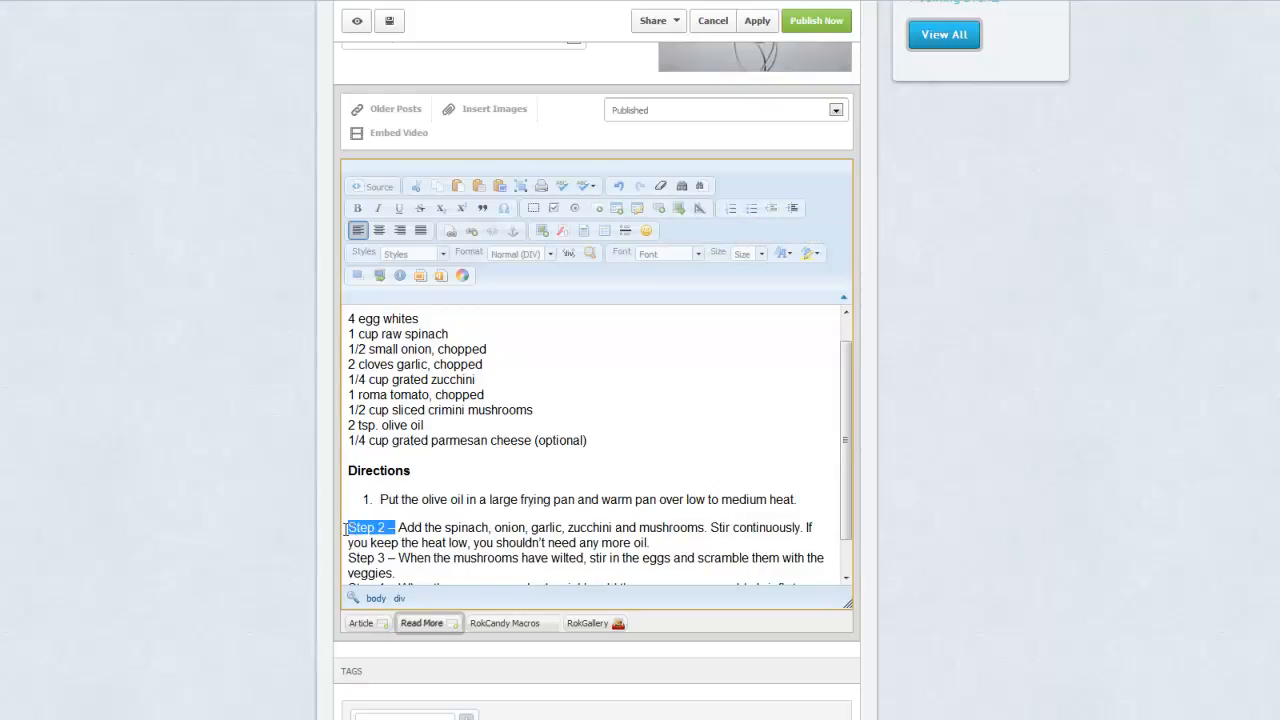
pyautogui.press('BackSpace')
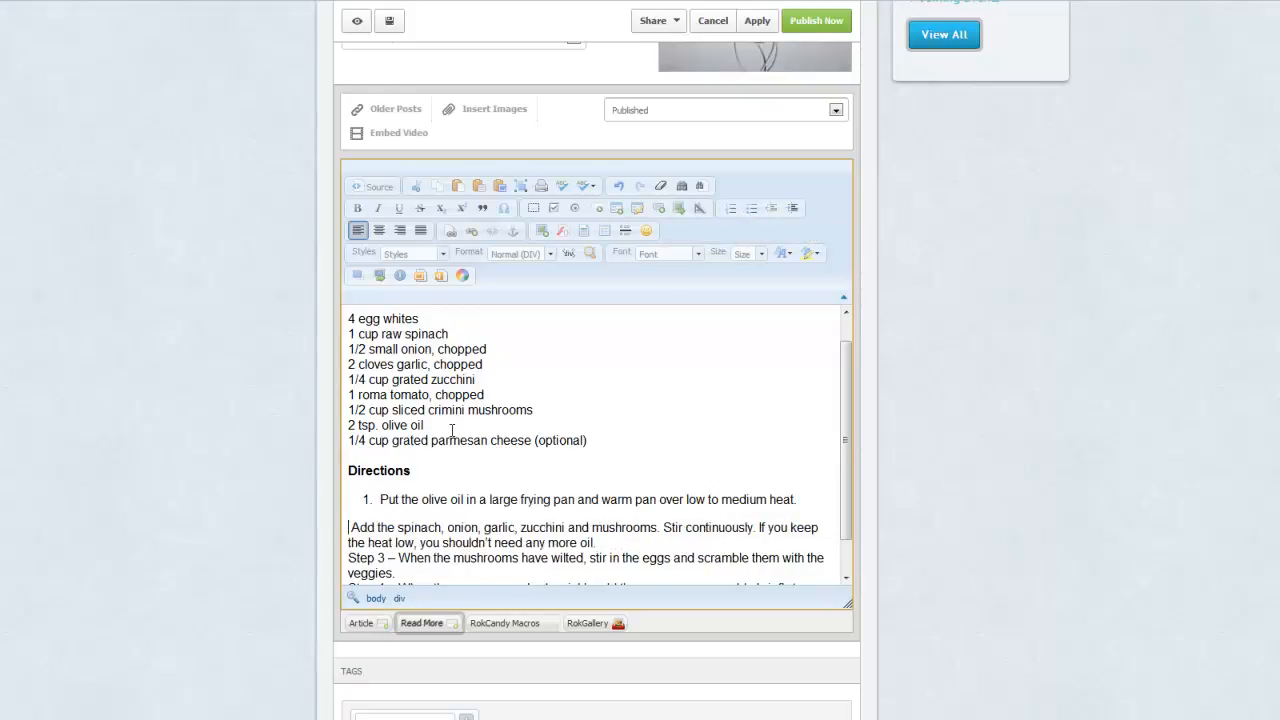
pyautogui.click(729, 209)
# Remove the "Step 3 –" and "Step 4 –" labels and add those two directions to the numbered list.
pyautogui.moveTo(397, 557); pyautogui.dragTo(348, 557)
pyautogui.press('BackSpace')
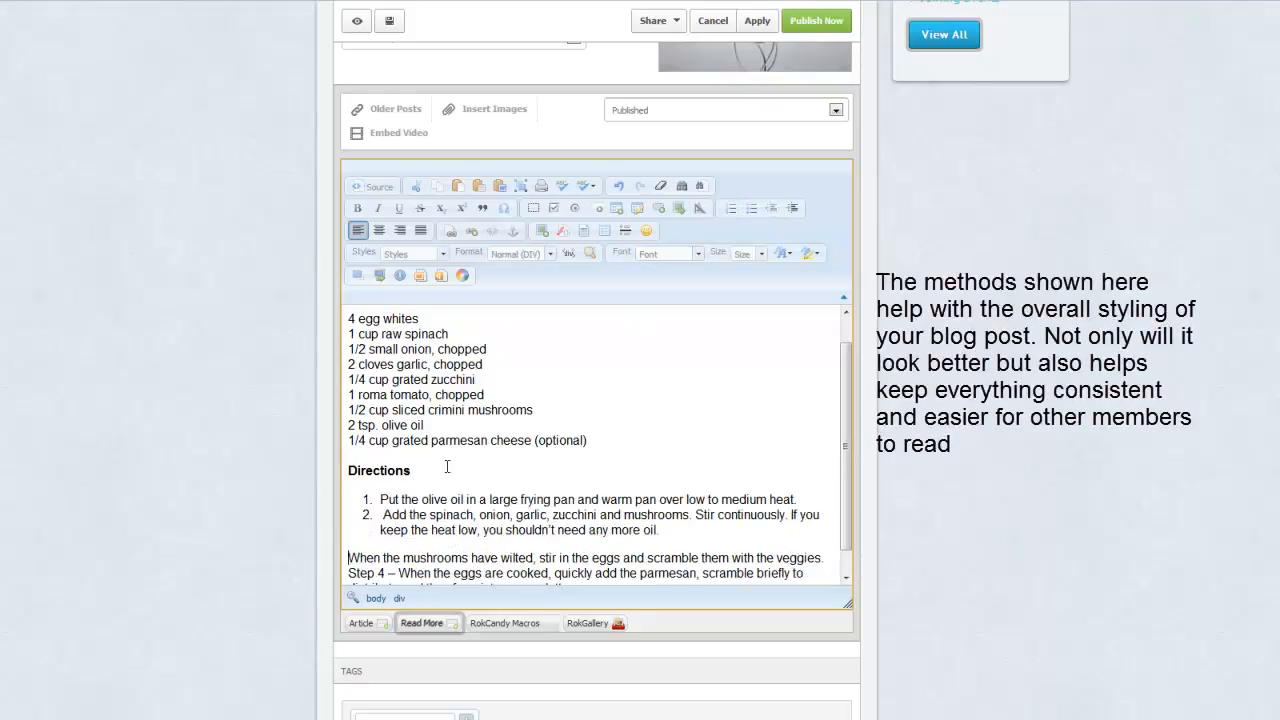
pyautogui.click(729, 209)
pyautogui.scroll(-3, 395, 478)
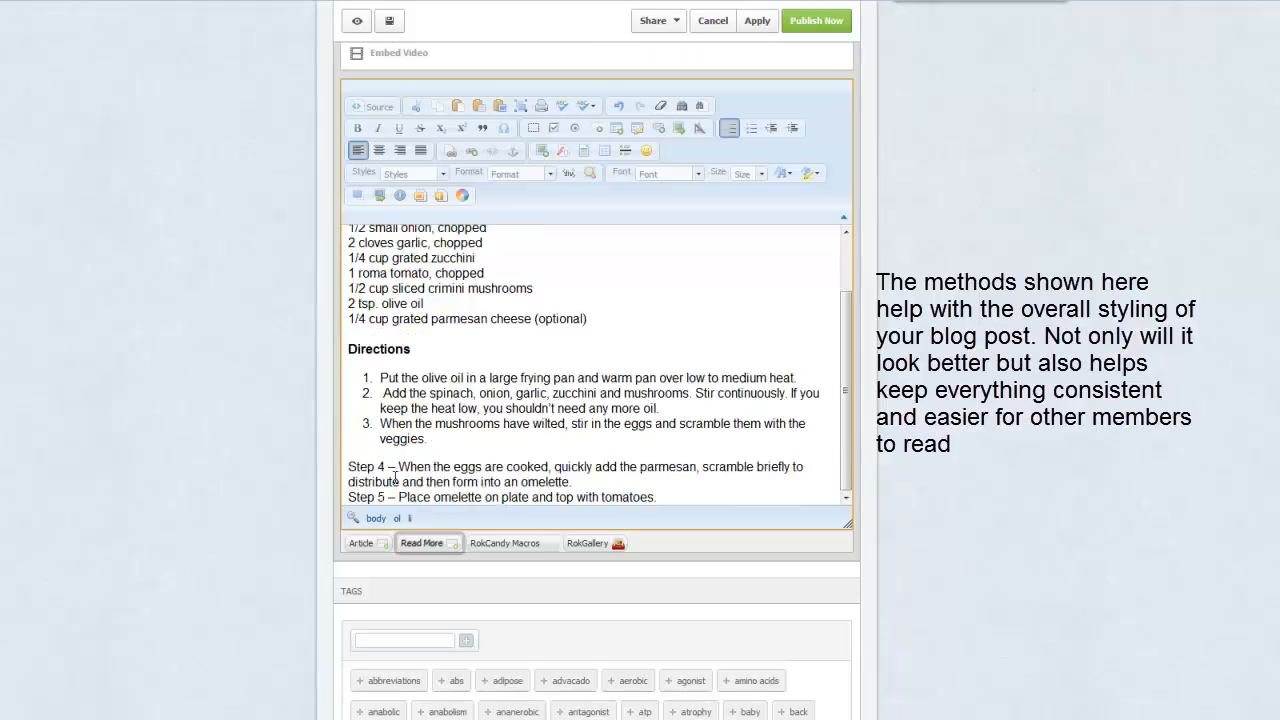
pyautogui.moveTo(398, 466); pyautogui.dragTo(348, 466)
pyautogui.press('BackSpace')
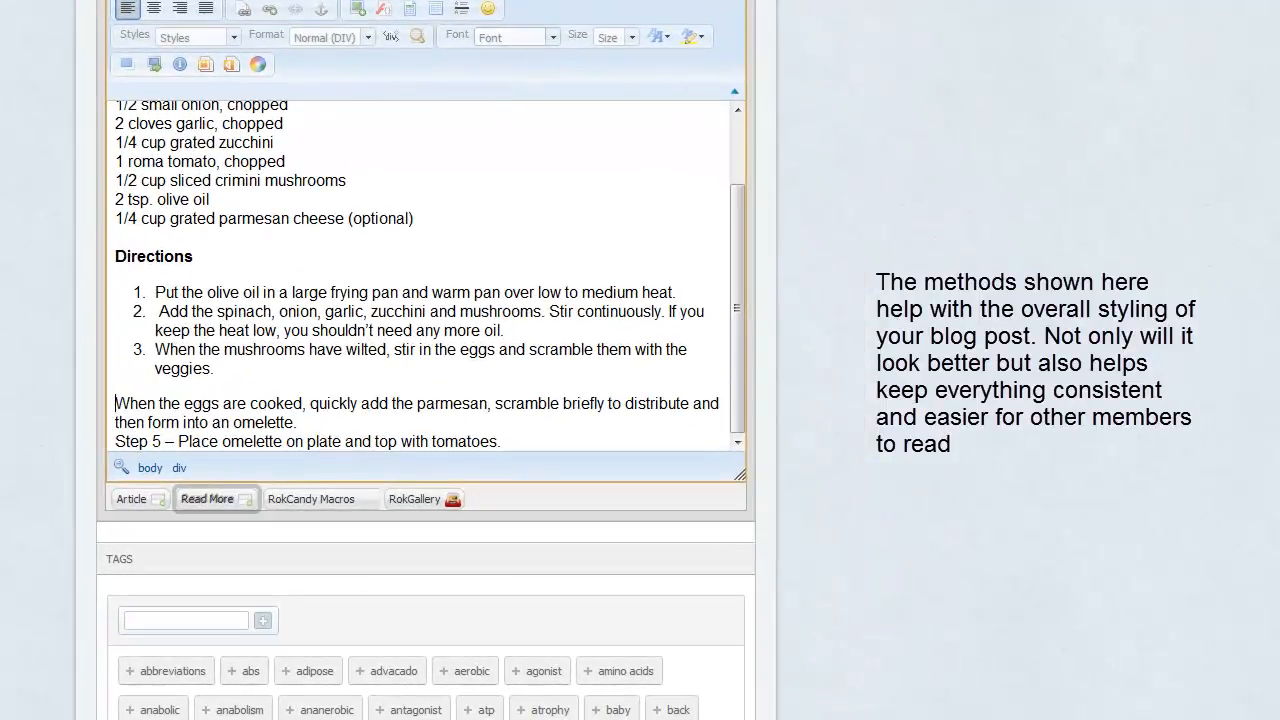
pyautogui.click(595, 1)
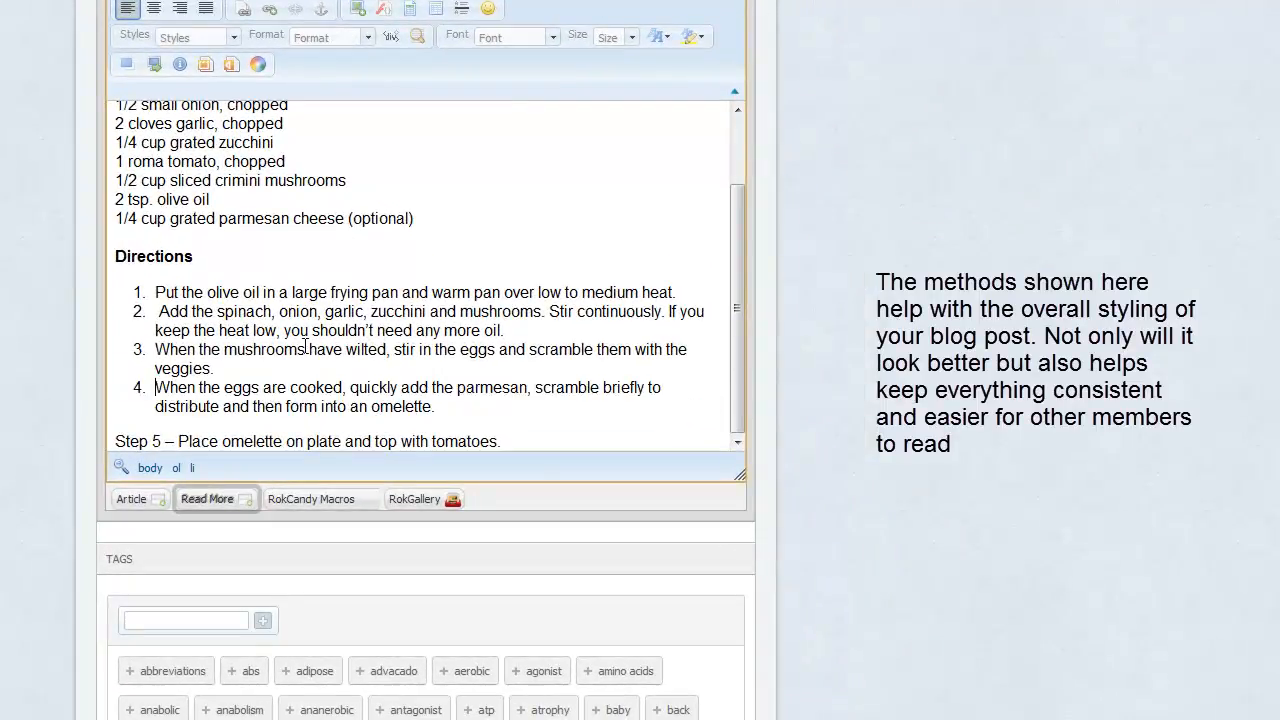
pyautogui.scroll(-3, 305, 346)
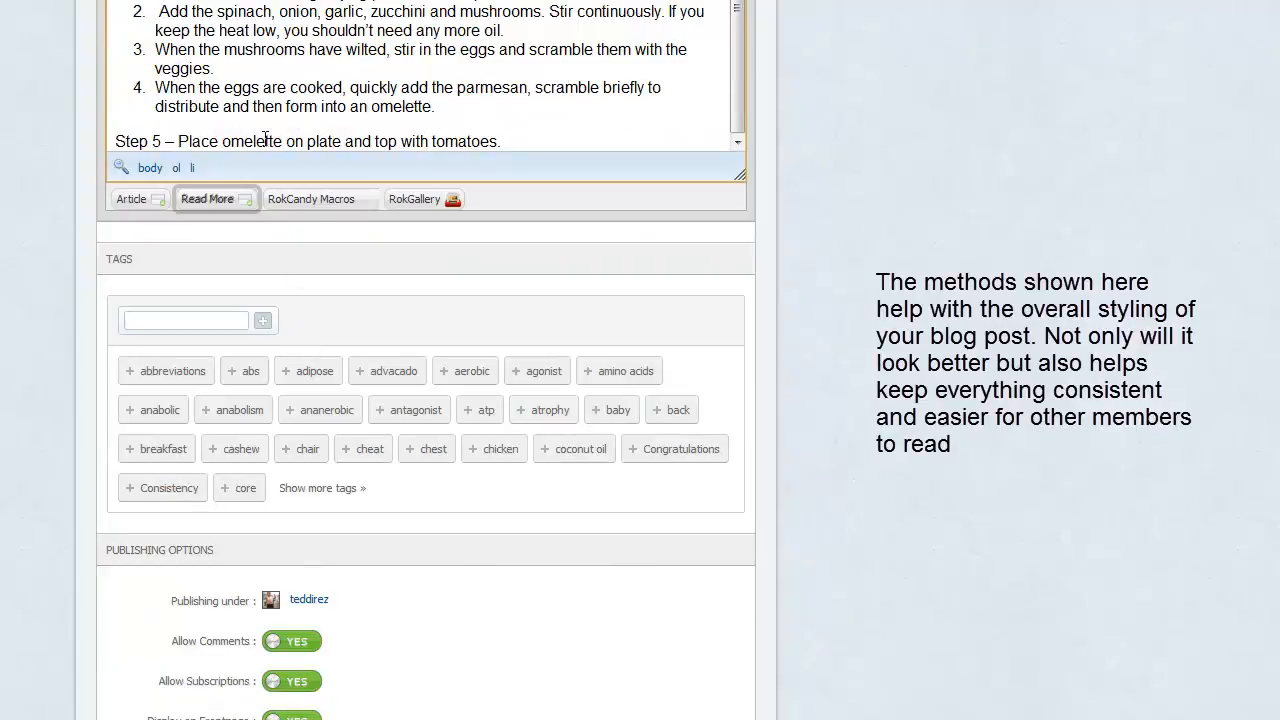
pyautogui.moveTo(179, 141); pyautogui.dragTo(342, 140)
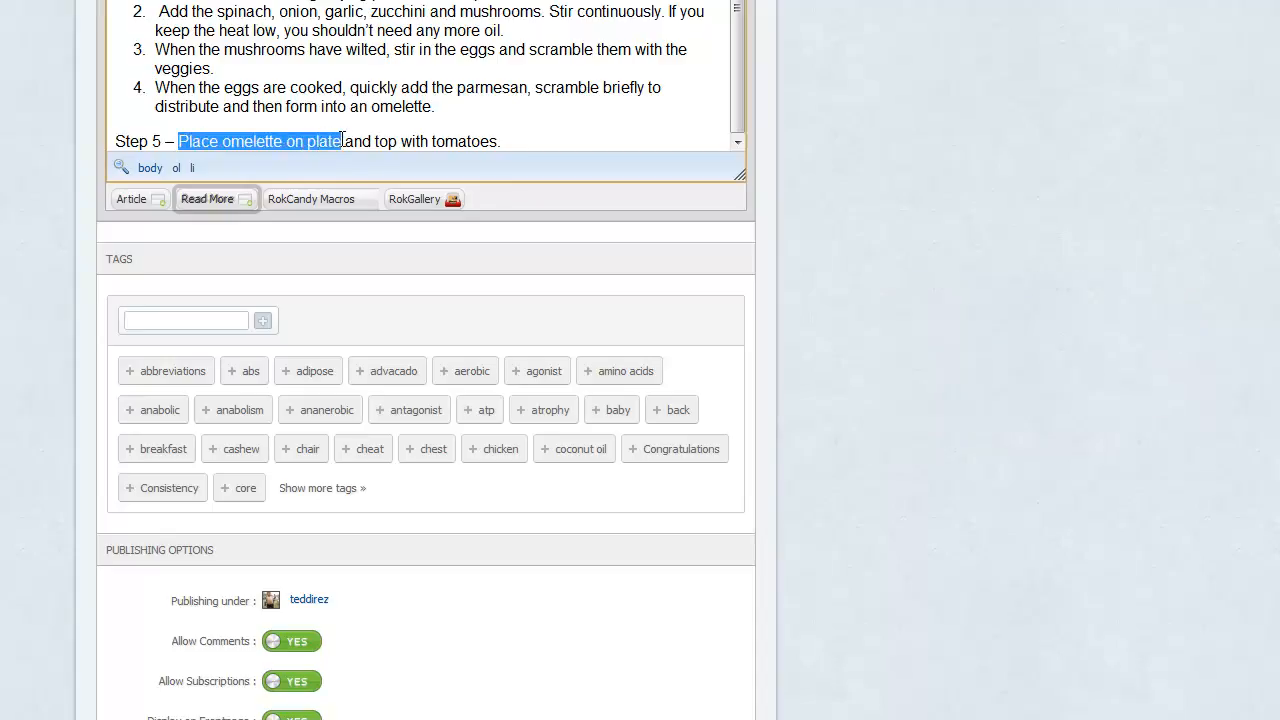
pyautogui.scroll(2, 109, 177)
pyautogui.scroll(1, 425, 360)
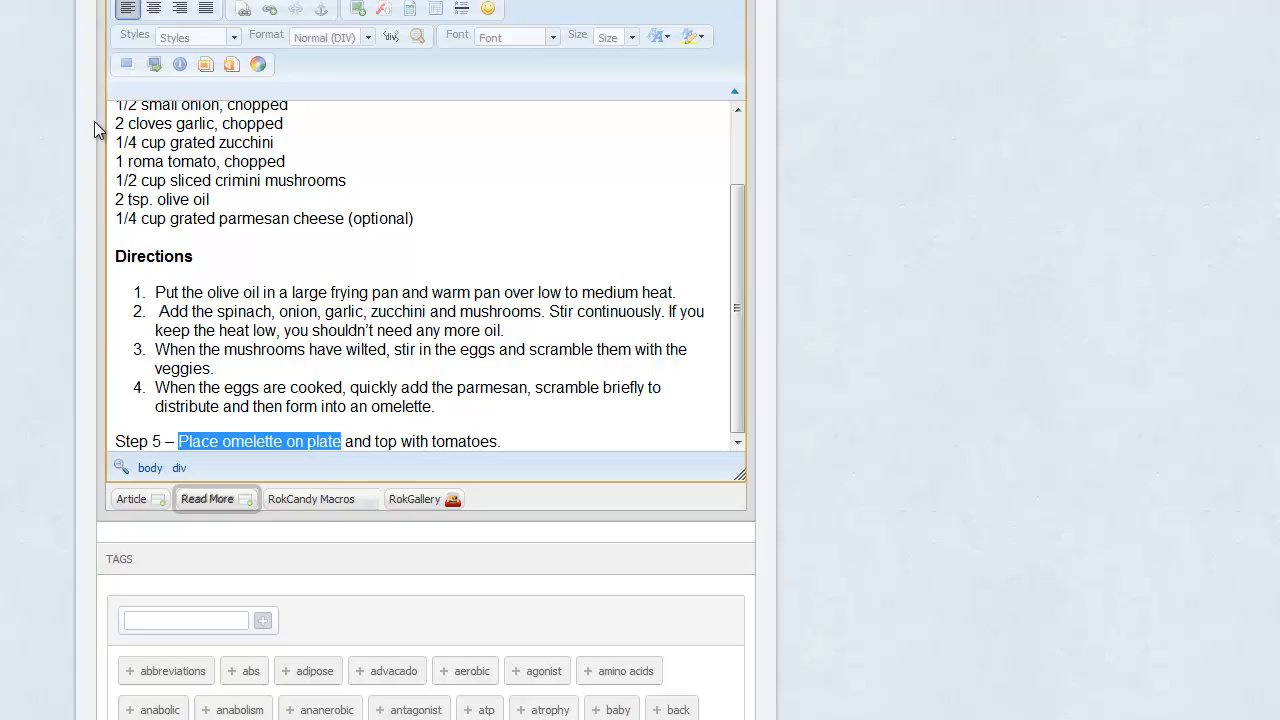
pyautogui.click(269, 12)
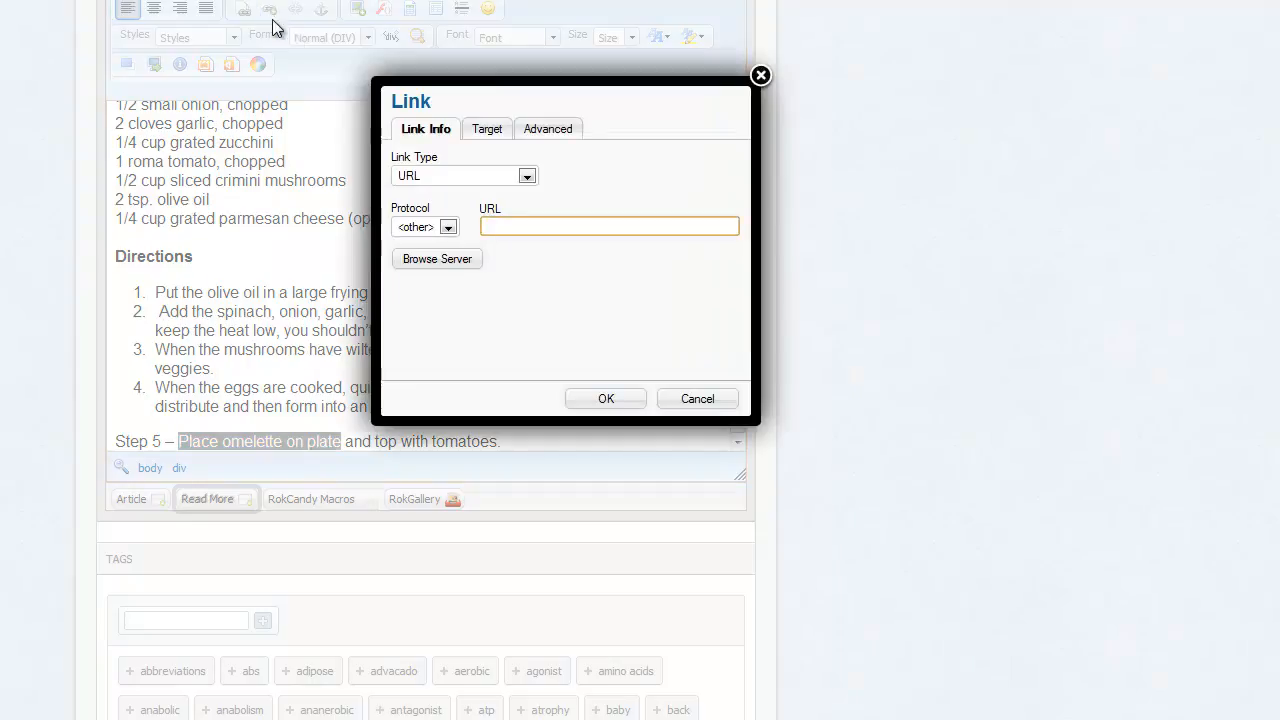
pyautogui.click(447, 228)
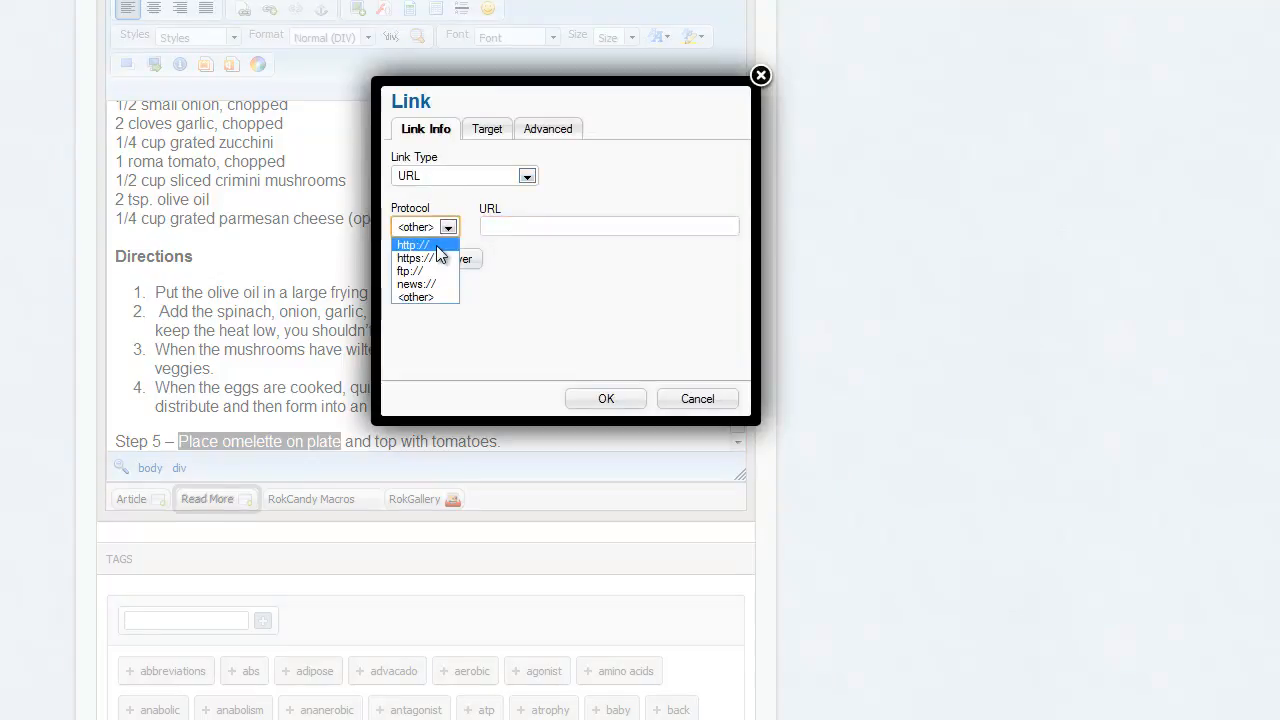
pyautogui.click(436, 245)
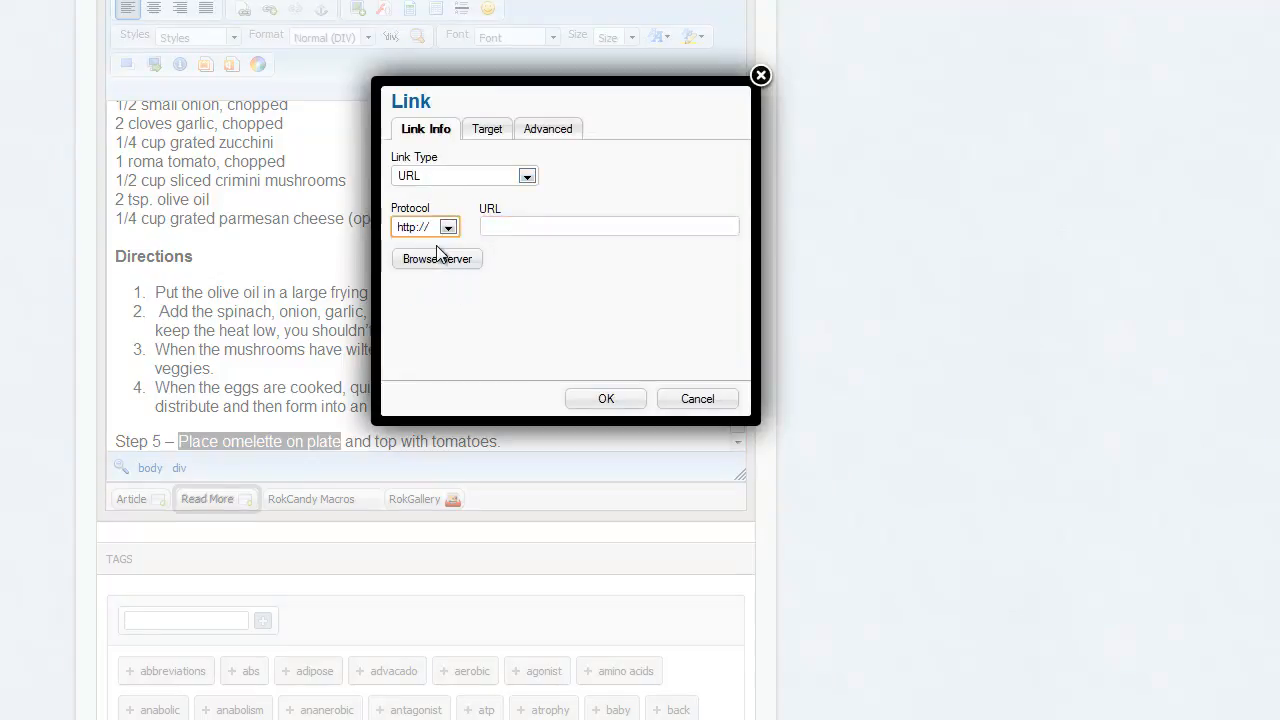
pyautogui.click(447, 229)
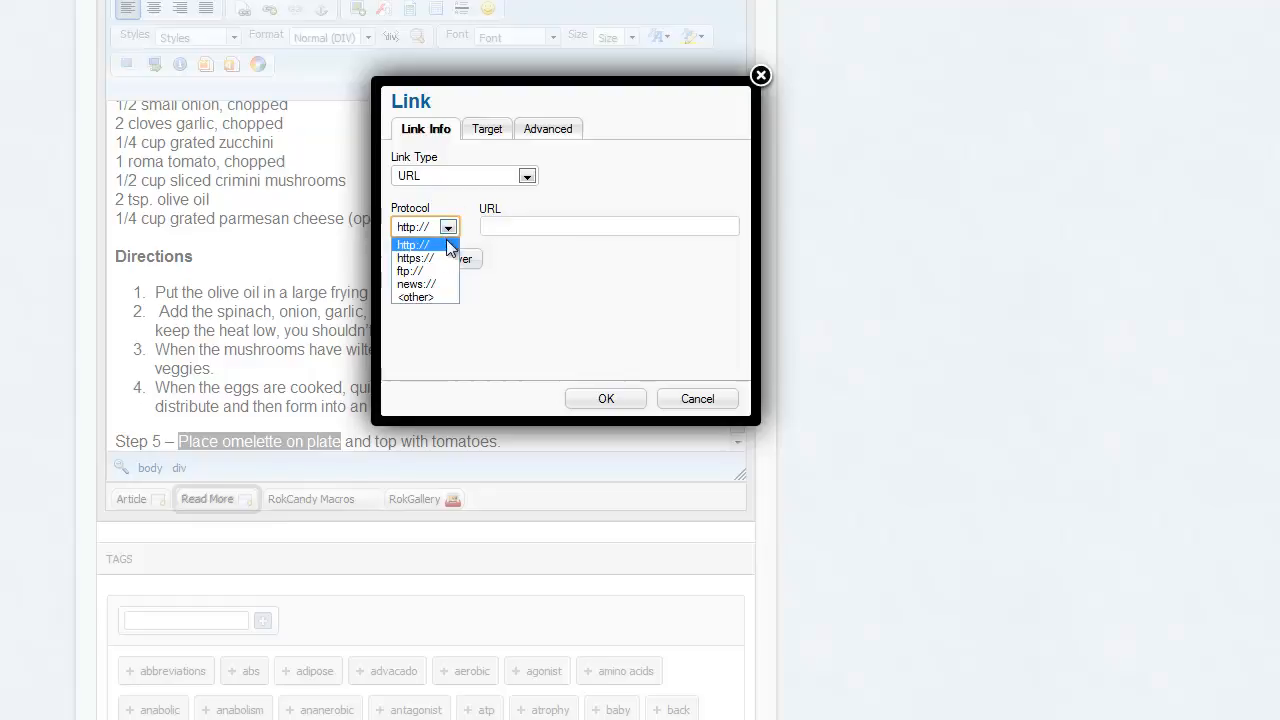
pyautogui.click(445, 247)
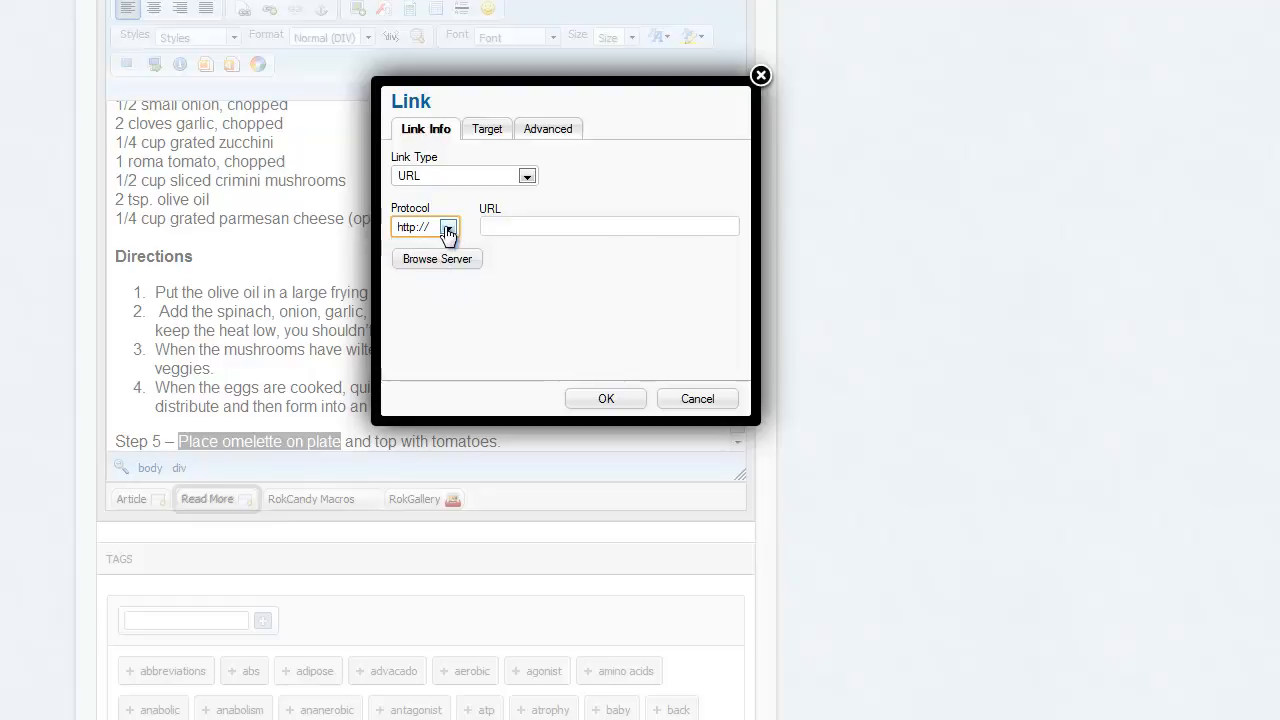
# Set the link's target to New Window (_blank).
pyautogui.click(486, 131)
pyautogui.click(491, 178)
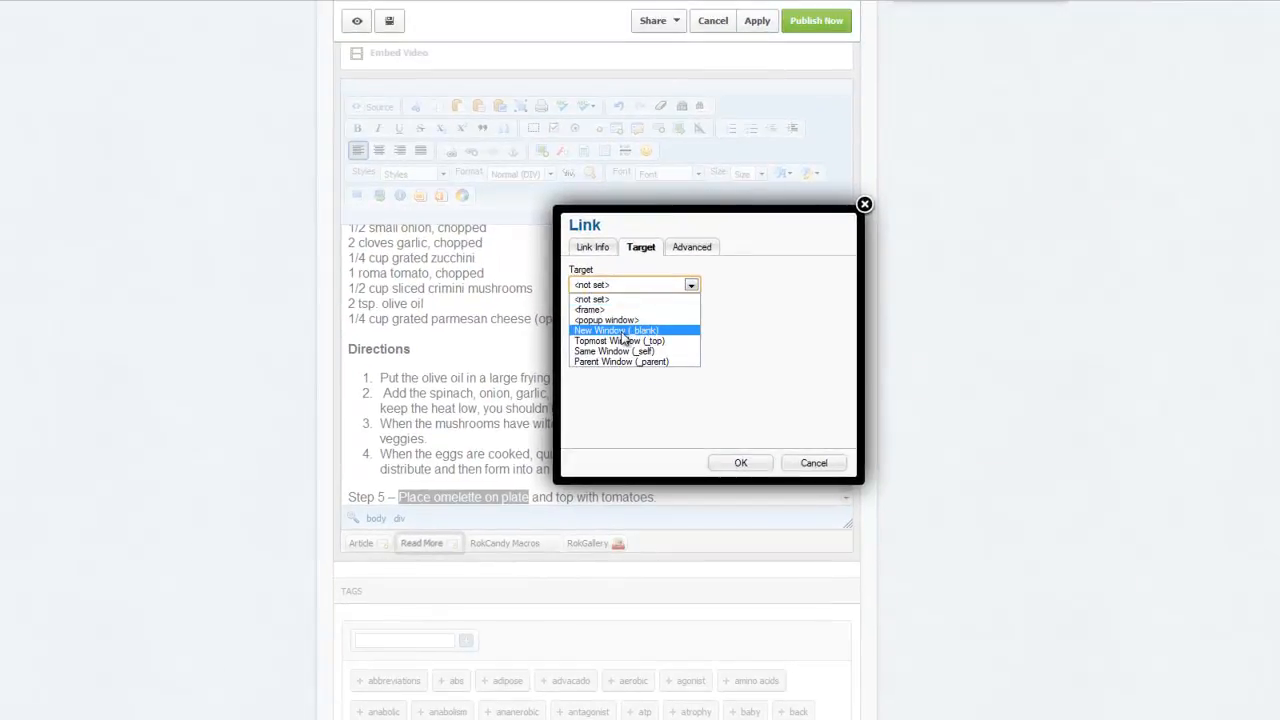
pyautogui.click(621, 331)
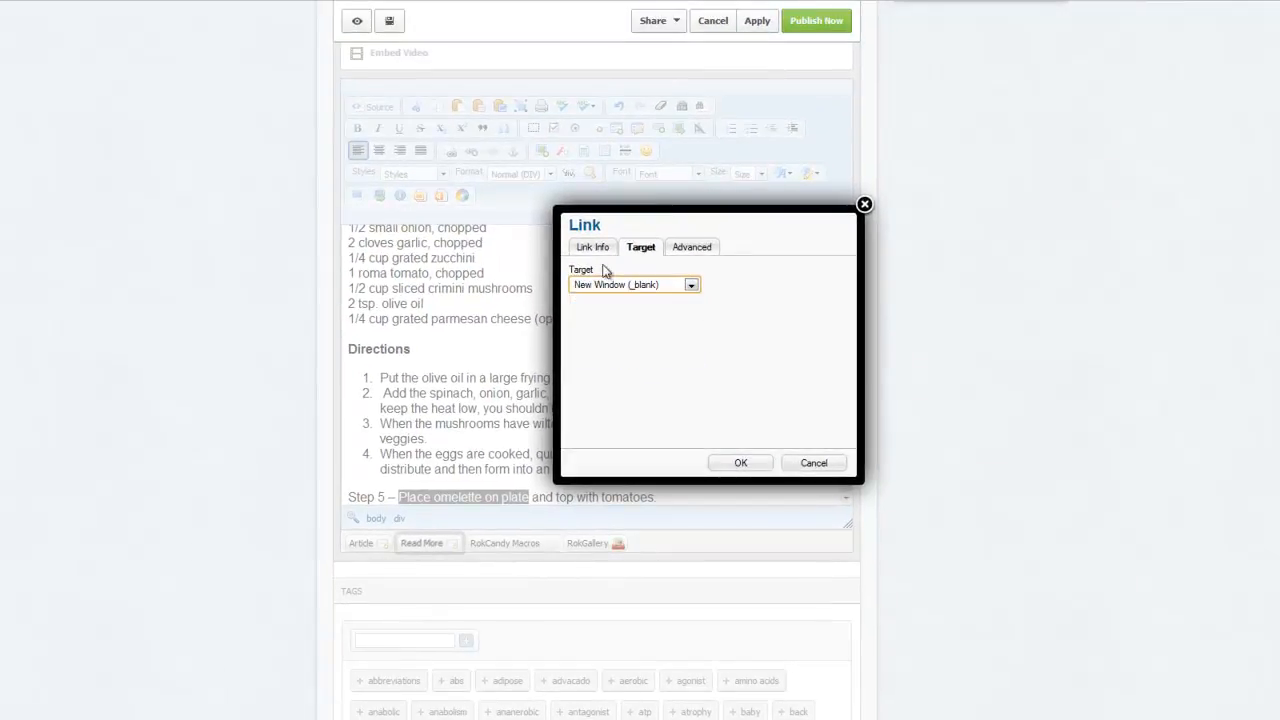
# Enter otherwebsite.com as the link's URL and apply the link to the selected words.
pyautogui.click(596, 250)
pyautogui.click(696, 331)
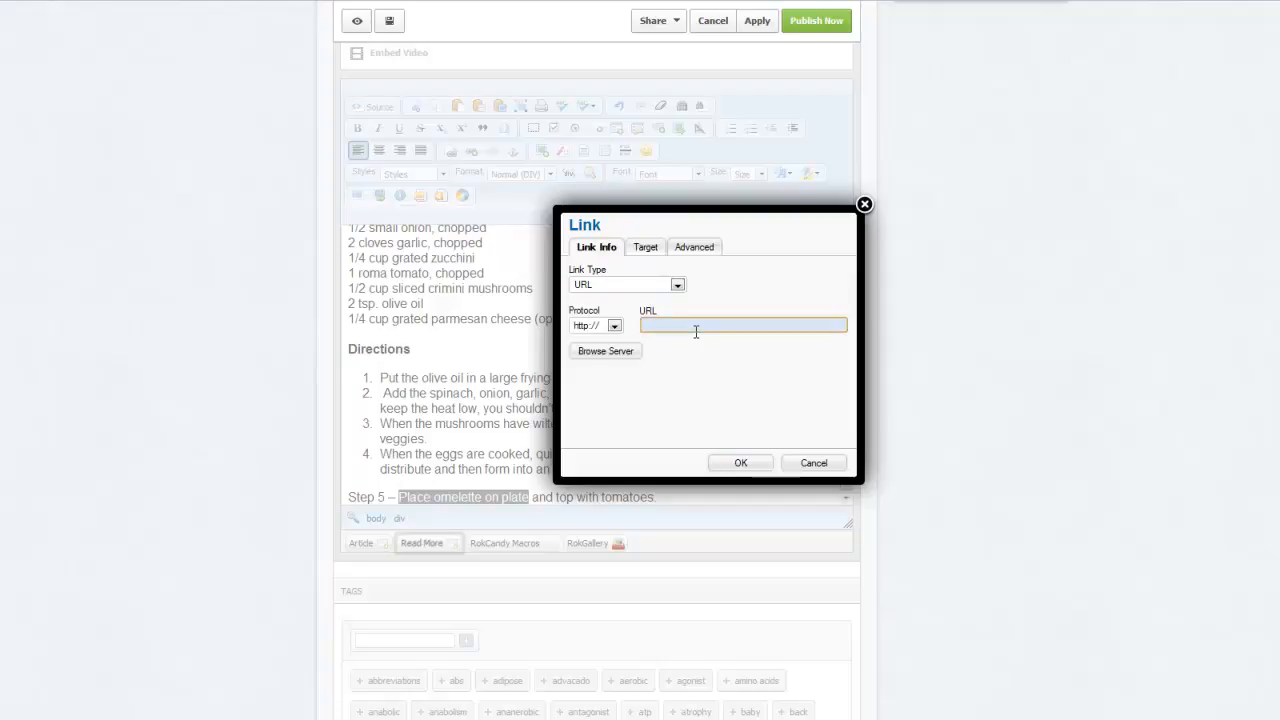
pyautogui.write('otherwebsite.com')
pyautogui.click(744, 466)
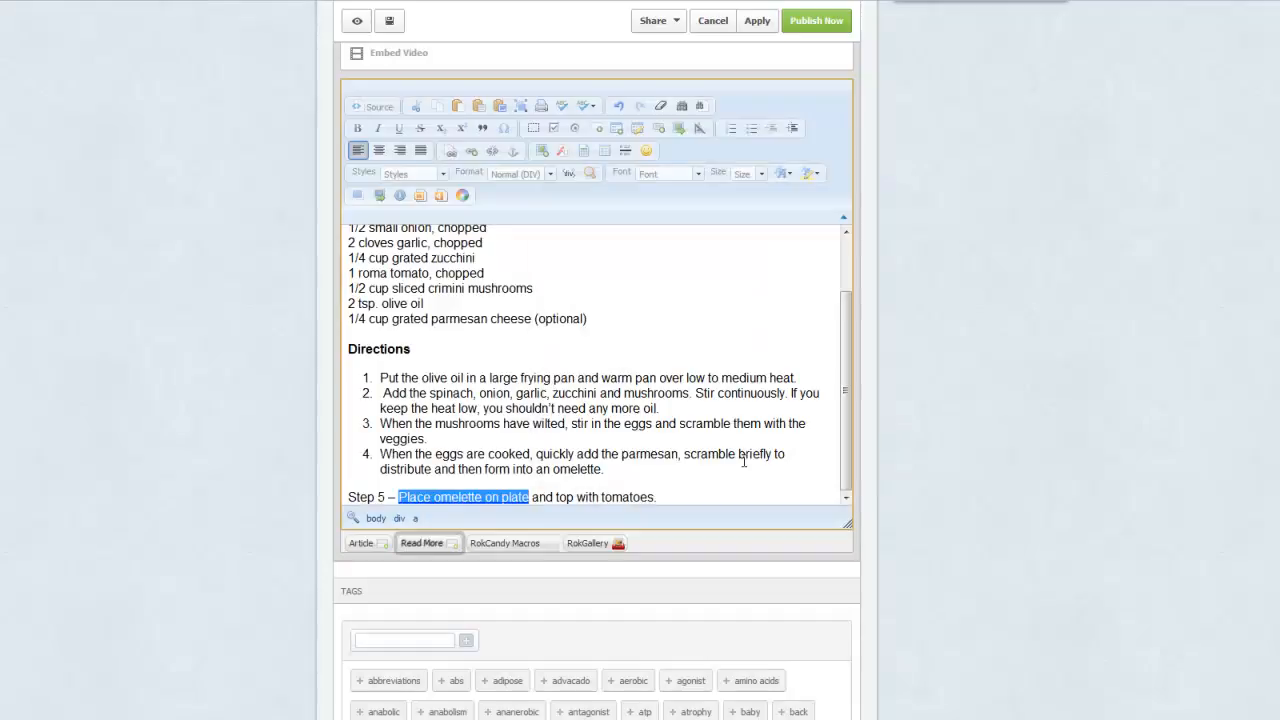
pyautogui.scroll(-3, 634, 414)
pyautogui.click(688, 326)
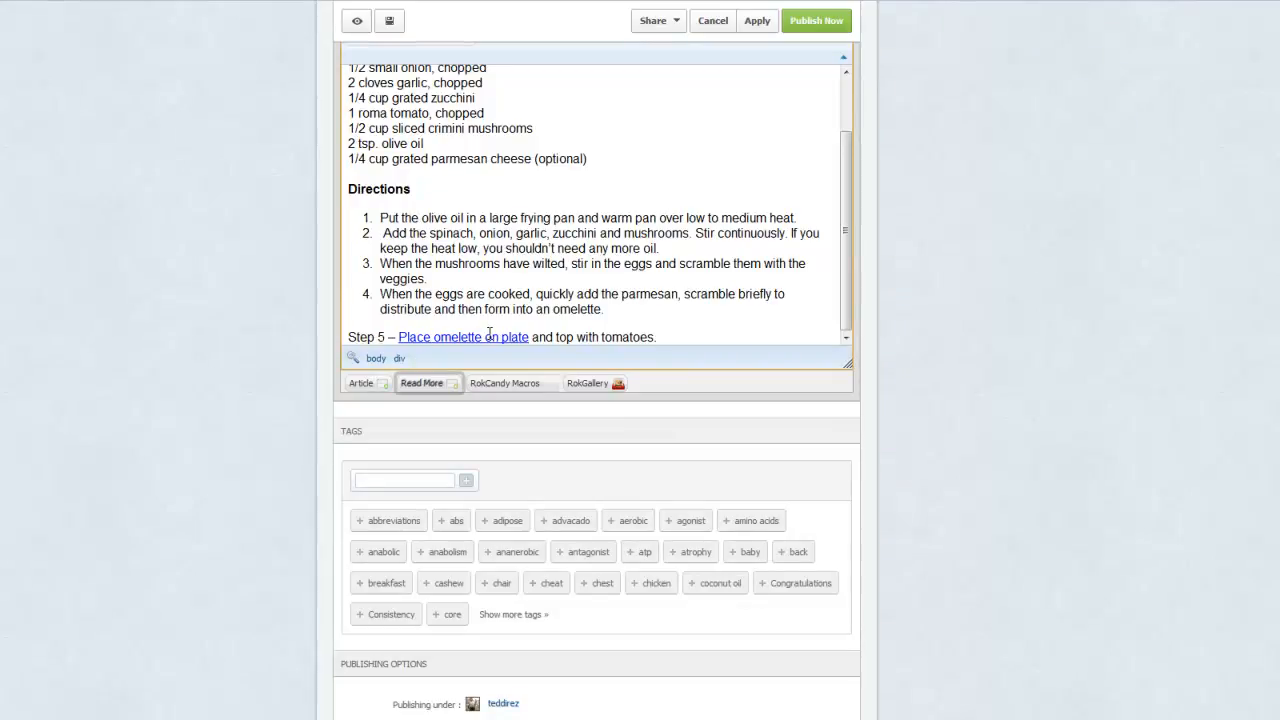
# Switch Allow Comments off and back on in the post's publishing options.
pyautogui.scroll(-3, 265, 423)
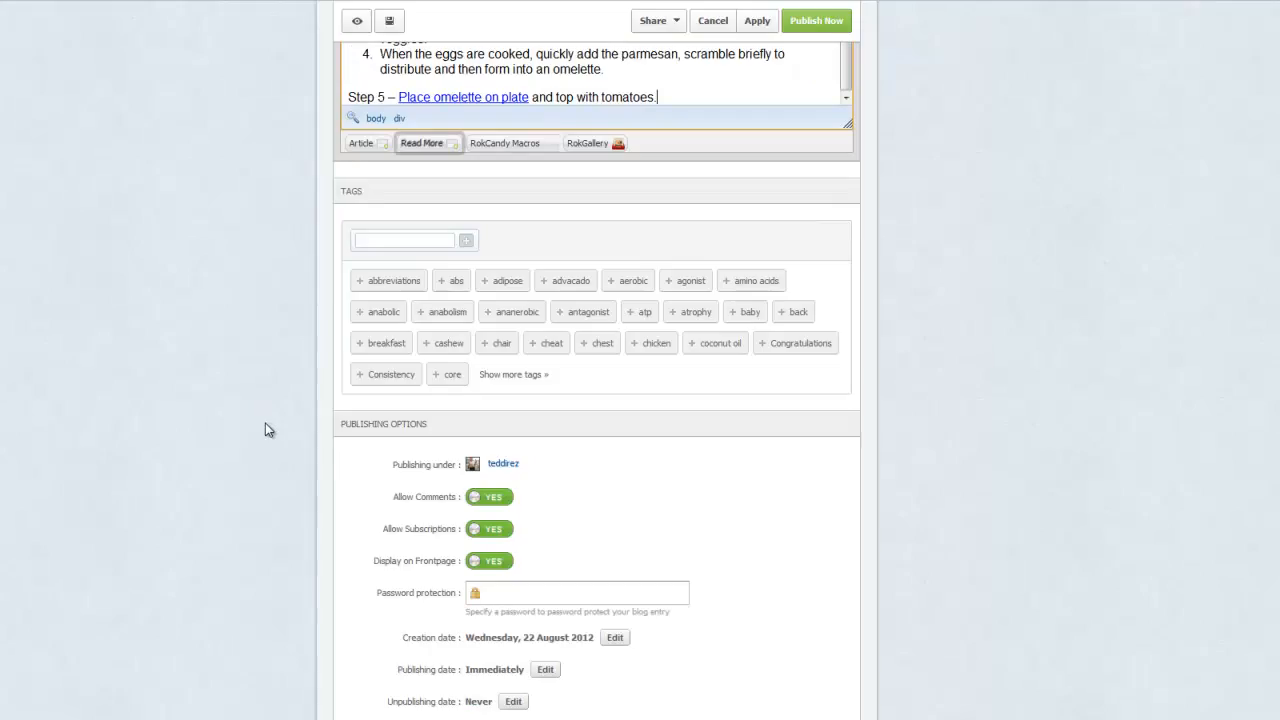
pyautogui.scroll(-3, 265, 423)
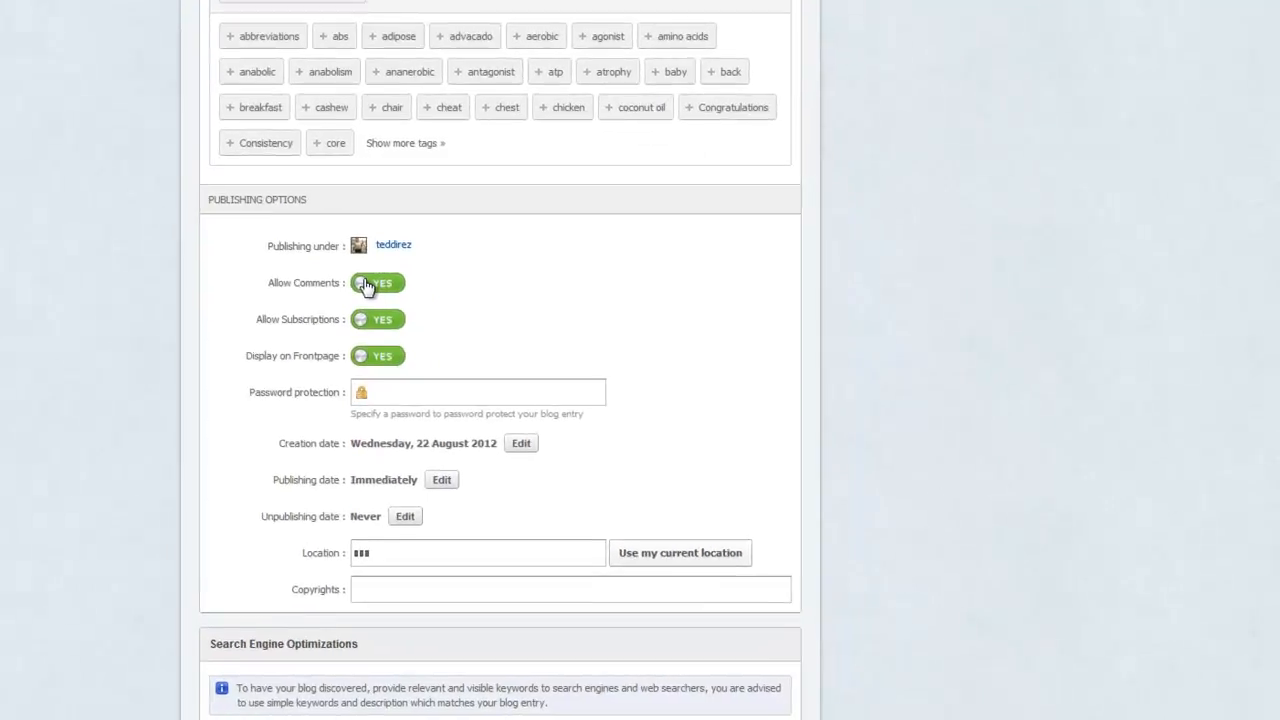
pyautogui.click(366, 286)
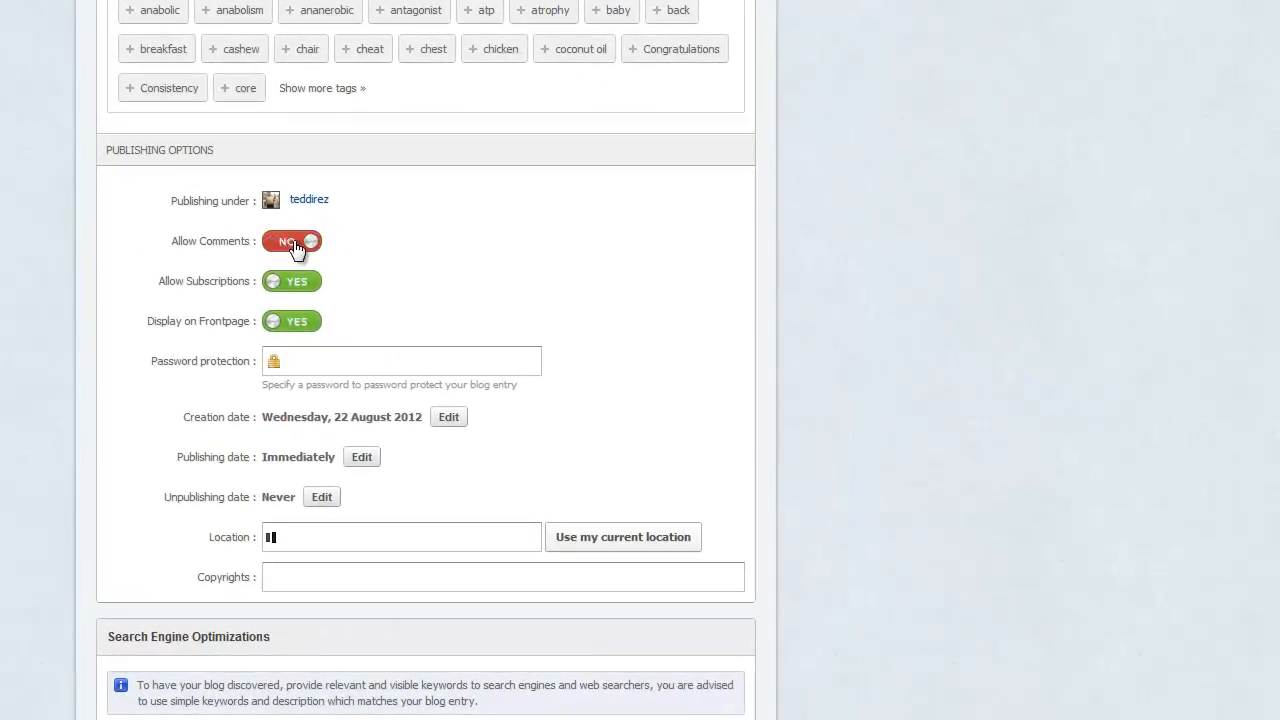
pyautogui.click(295, 243)
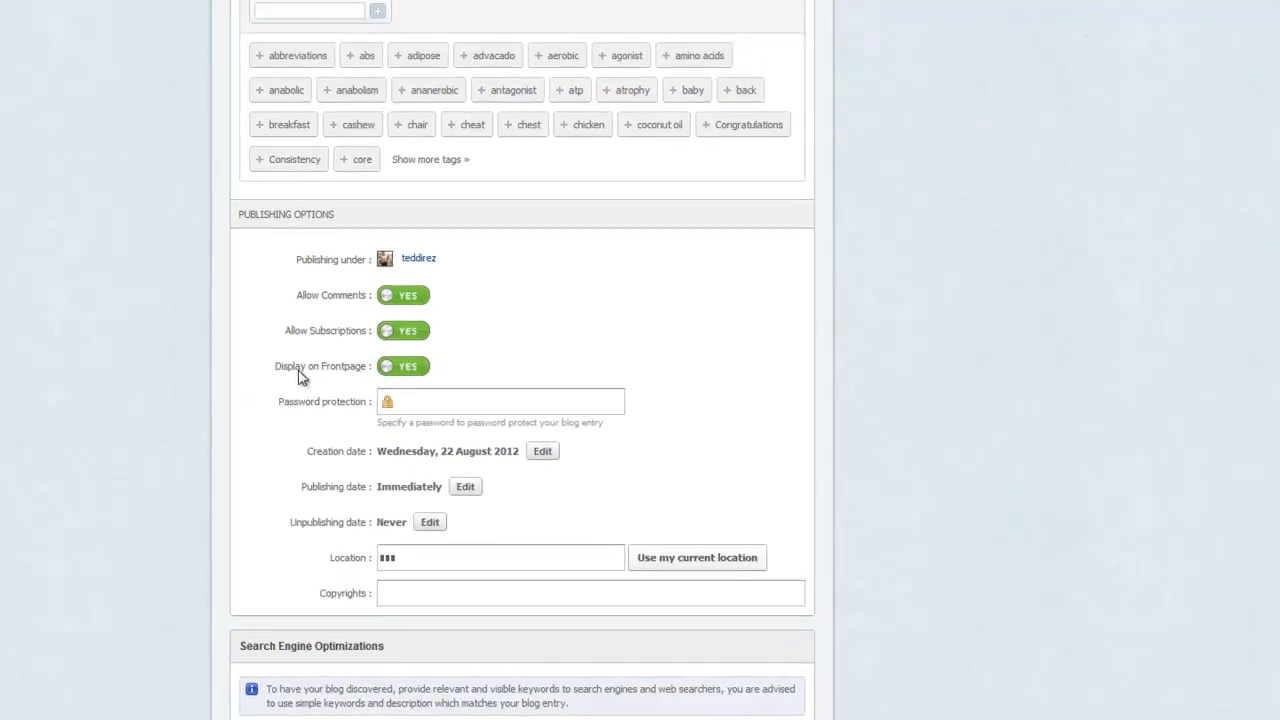
# Examine the remaining publishing options and the Meta Descriptions and Meta Keywords fields for search engine optimization.
pyautogui.click(523, 446)
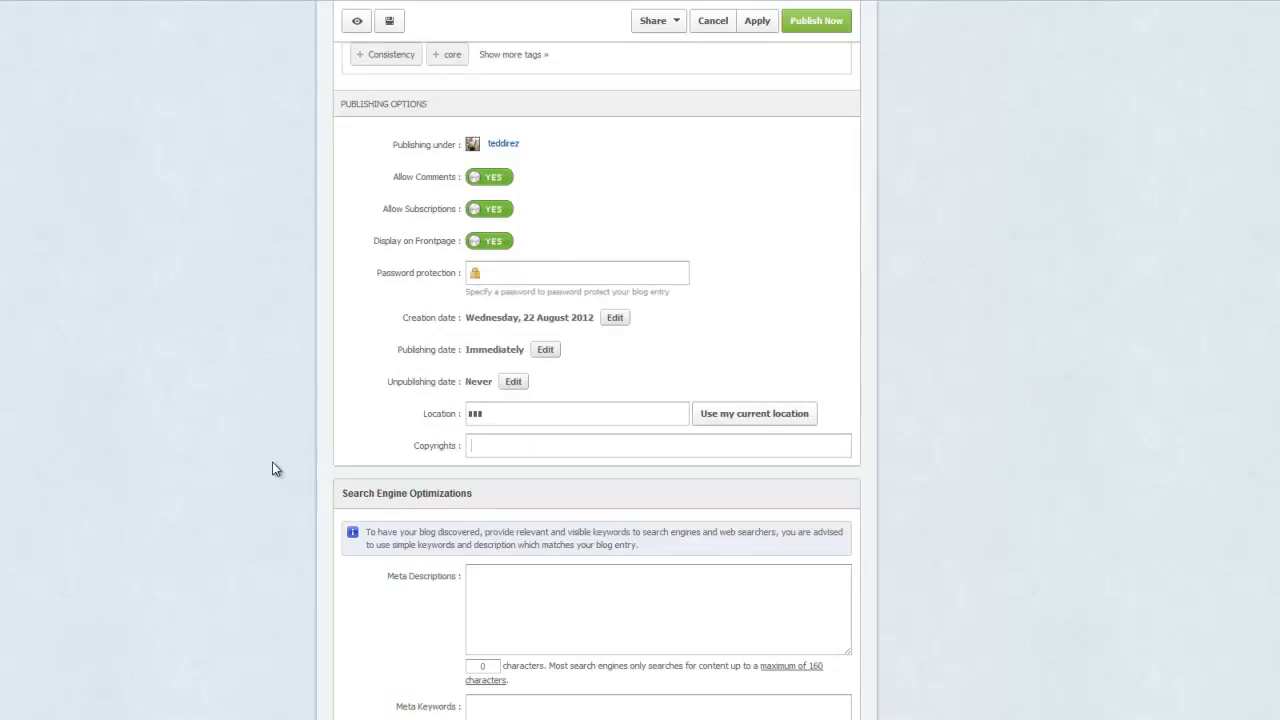
pyautogui.scroll(-1, 275, 469)
pyautogui.scroll(-1, 275, 469)
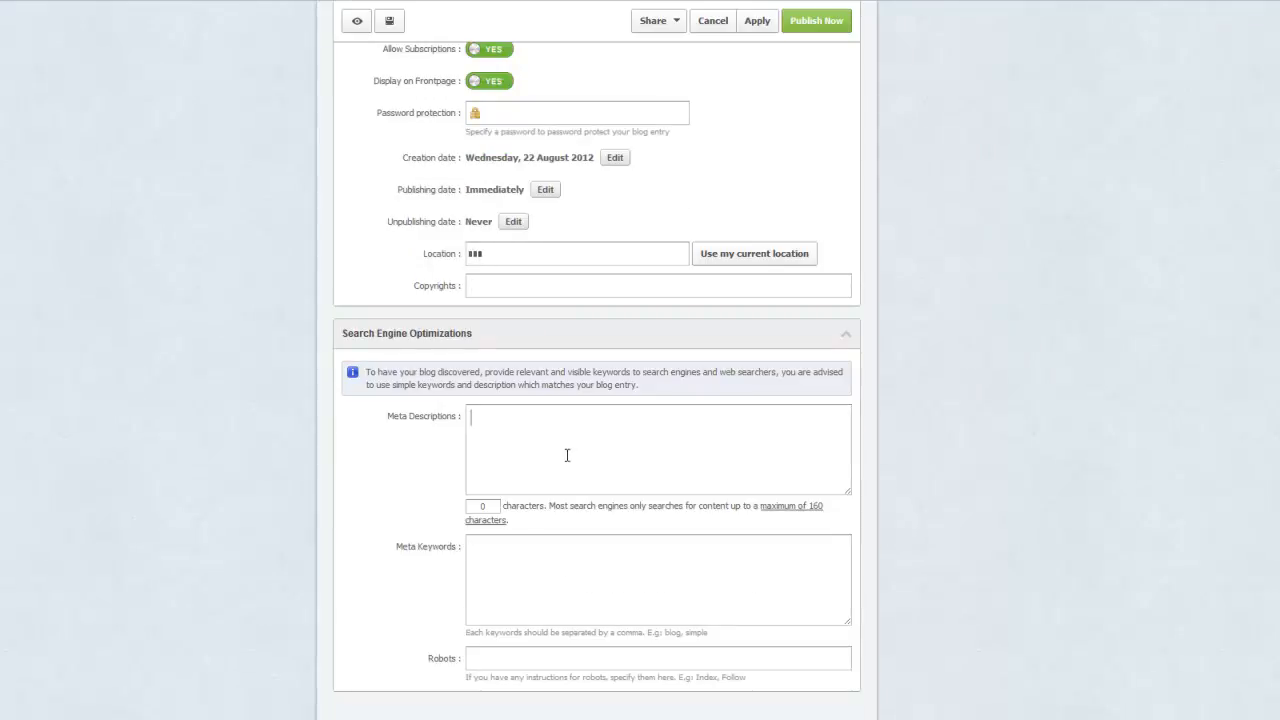
pyautogui.click(540, 584)
pyautogui.click(478, 453)
# Add the tags "snails" and "shells" to the blog post.
pyautogui.scroll(3, 195, 515)
pyautogui.scroll(7, 197, 519)
pyautogui.scroll(-2, 197, 519)
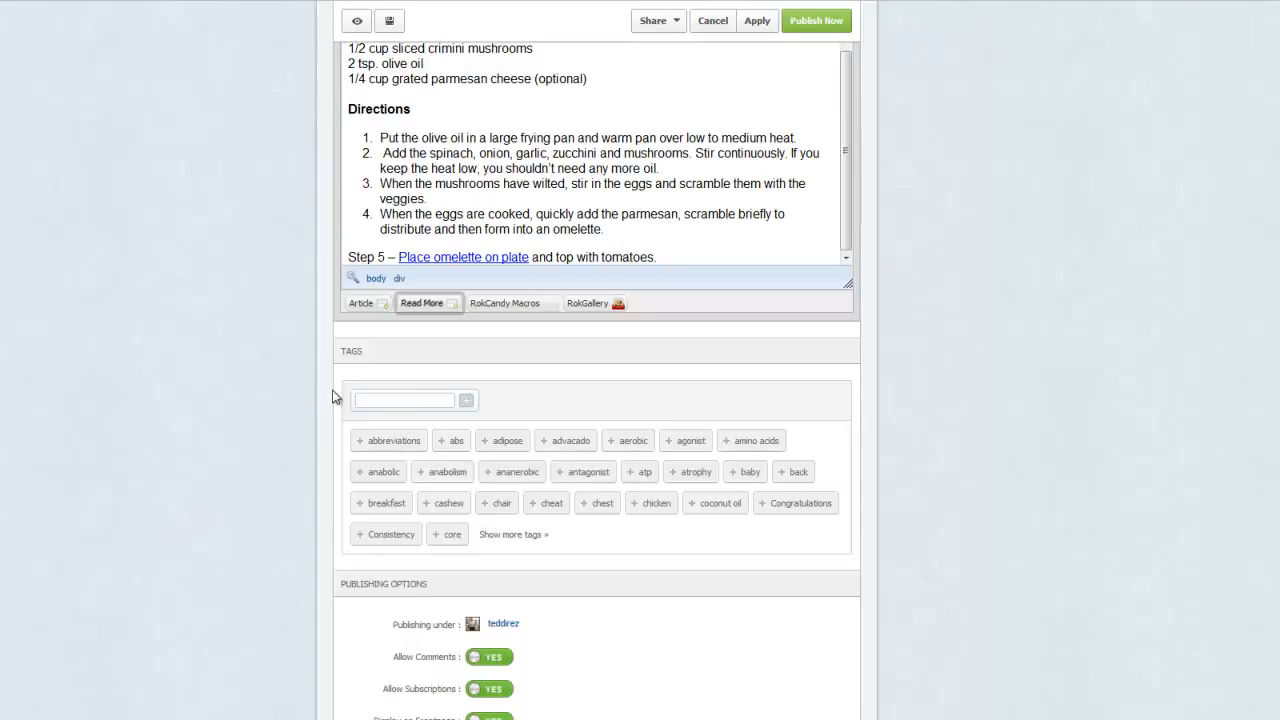
pyautogui.click(422, 400)
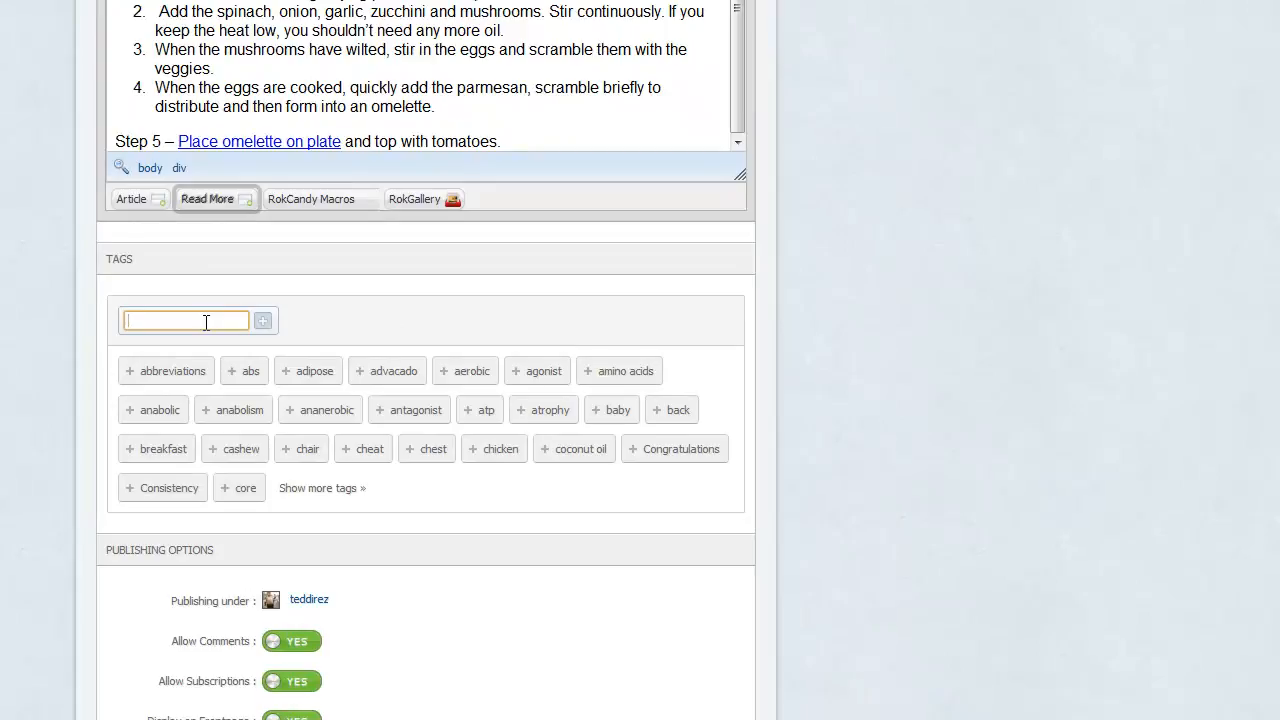
pyautogui.write('snails')
pyautogui.press('Return')
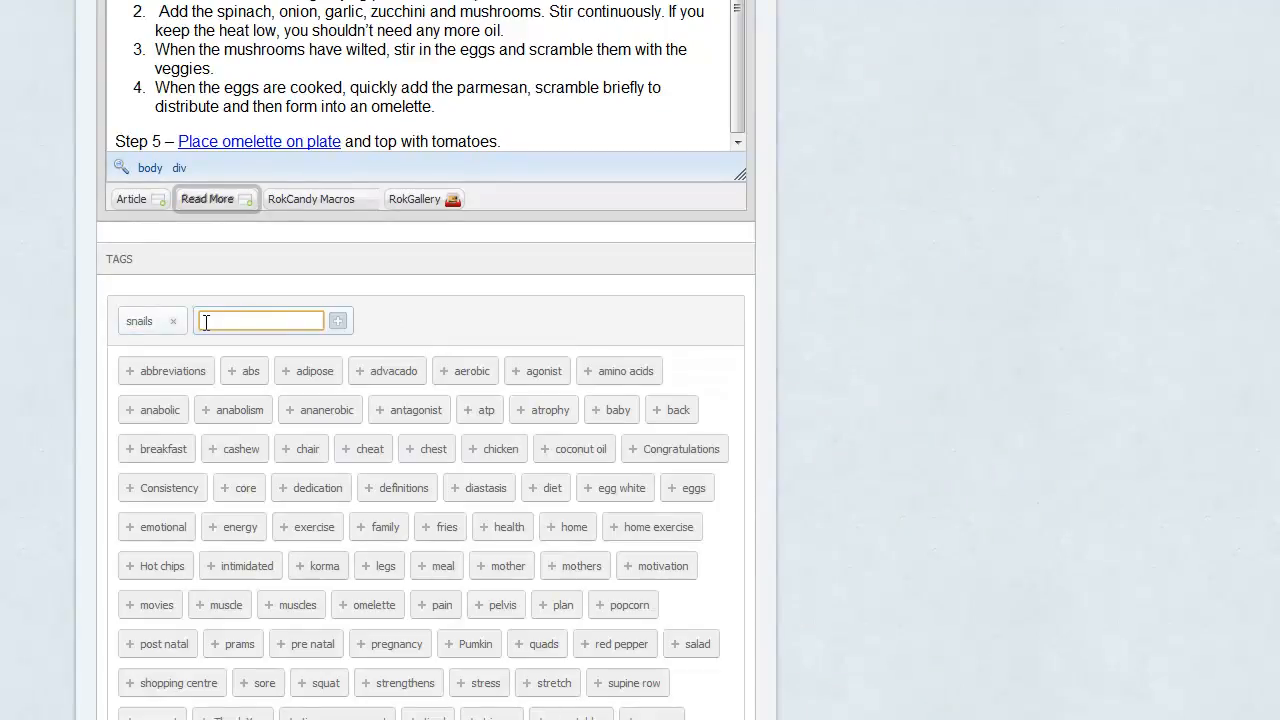
pyautogui.write('shells')
pyautogui.press('Return')
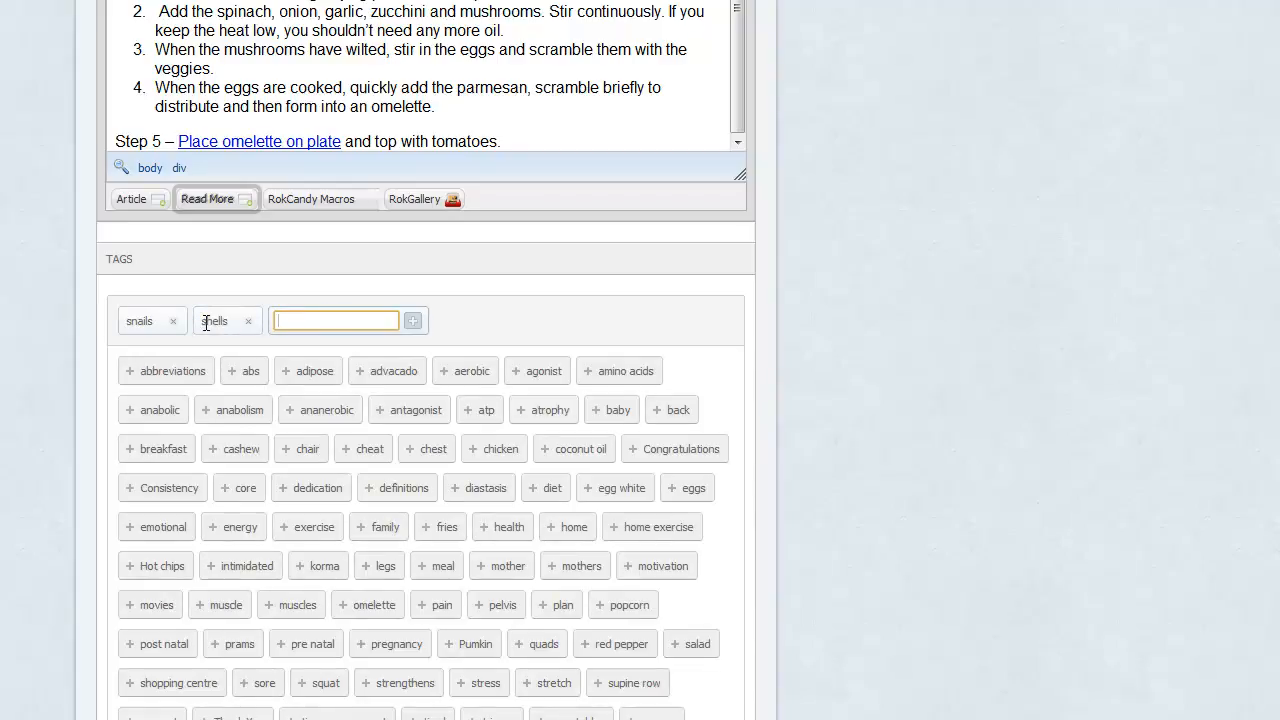
# Add the tag "protein" to the blog post.
pyautogui.write('protein')
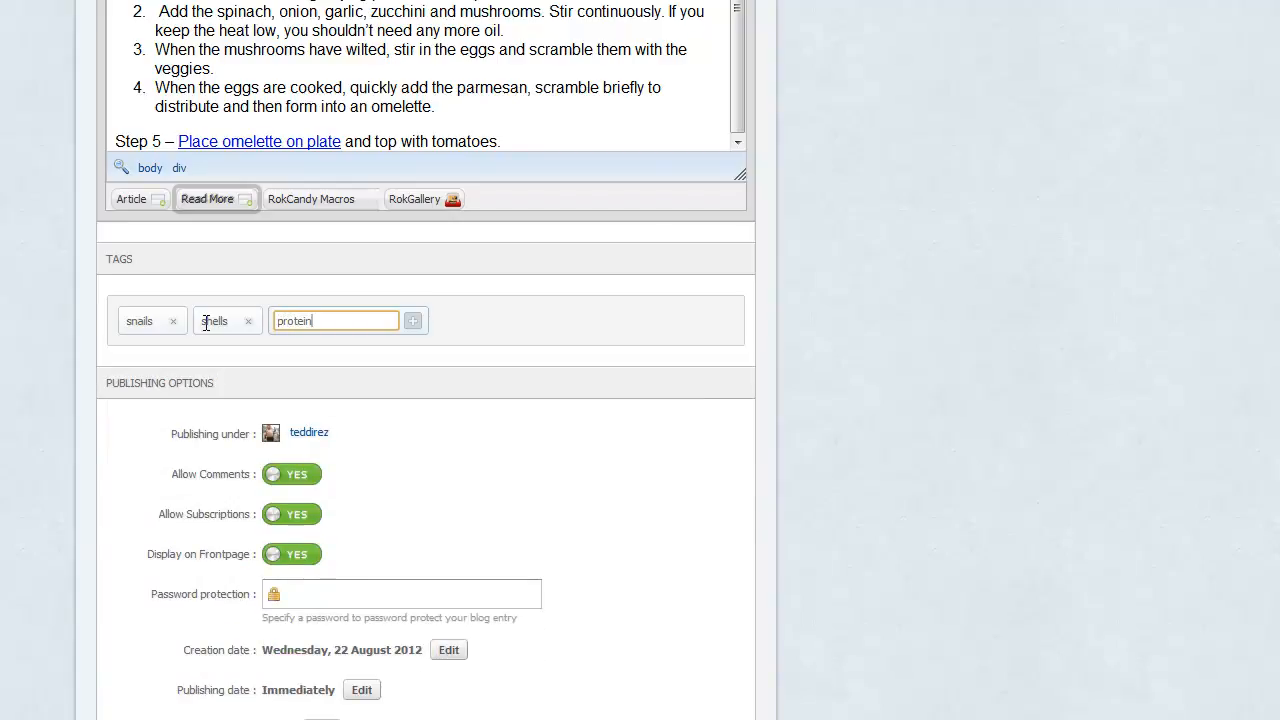
pyautogui.press('Return')
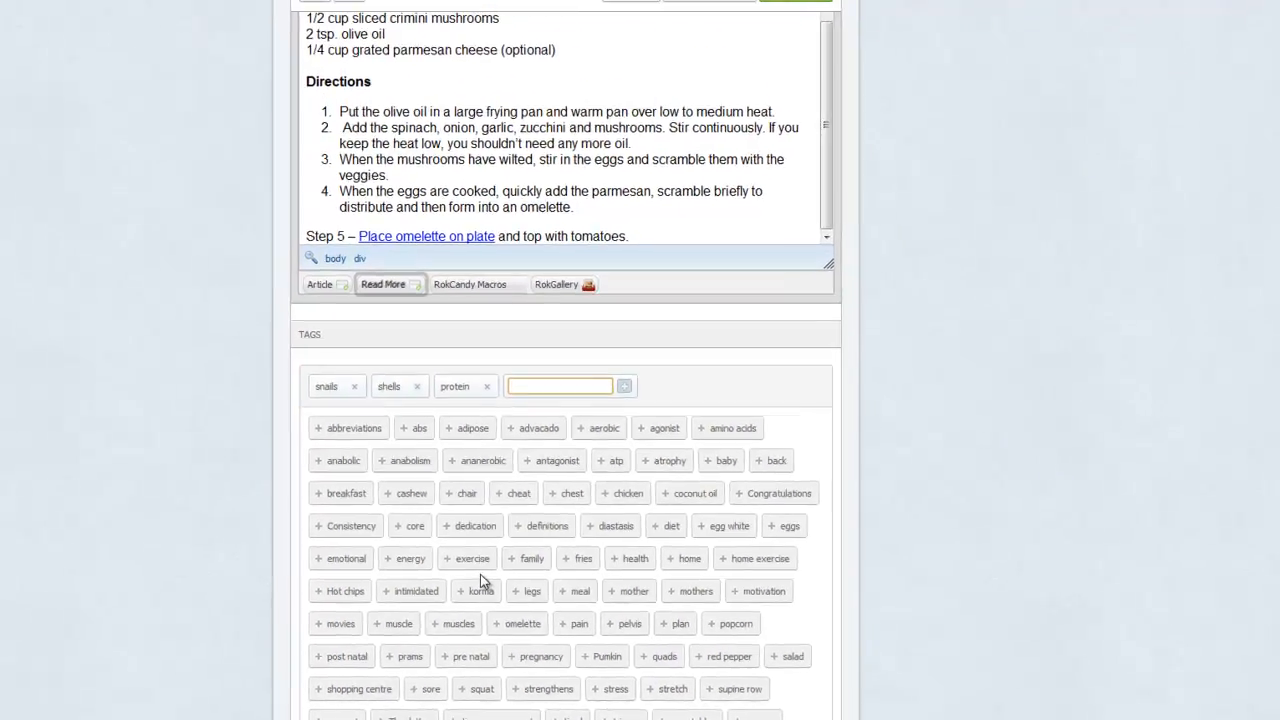
pyautogui.scroll(2, 560, 598)
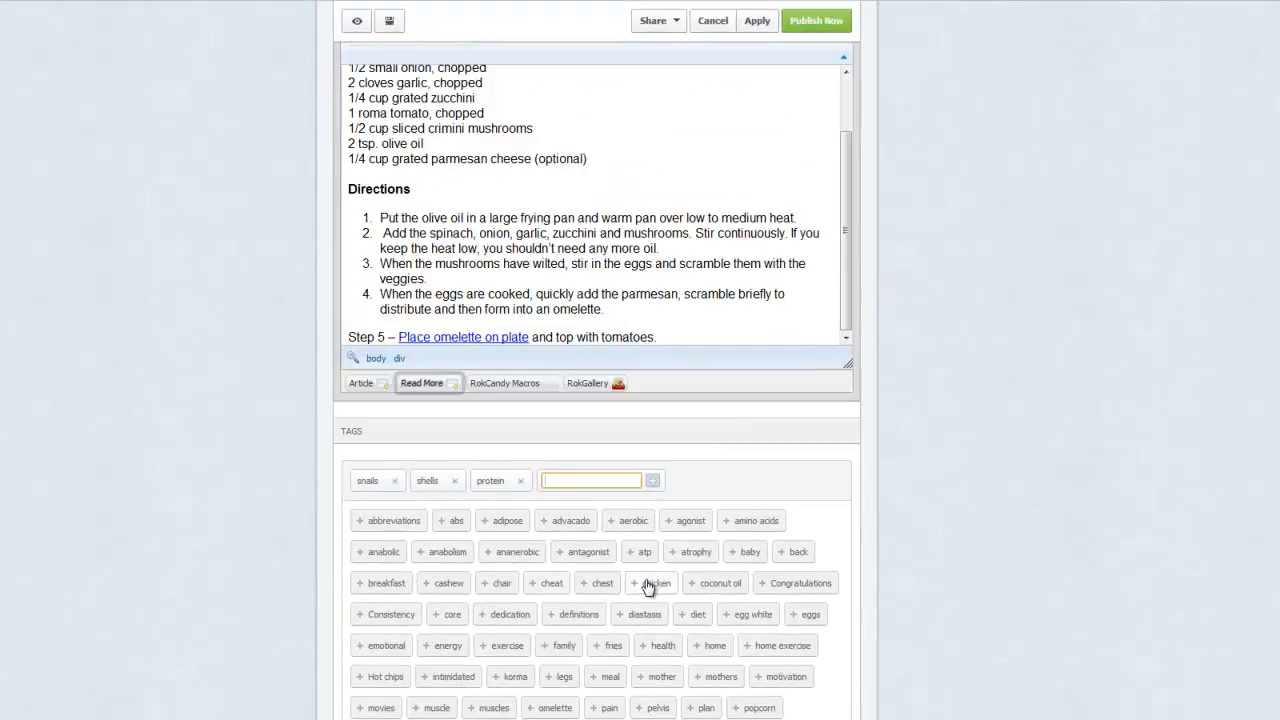
pyautogui.scroll(2, 570, 527)
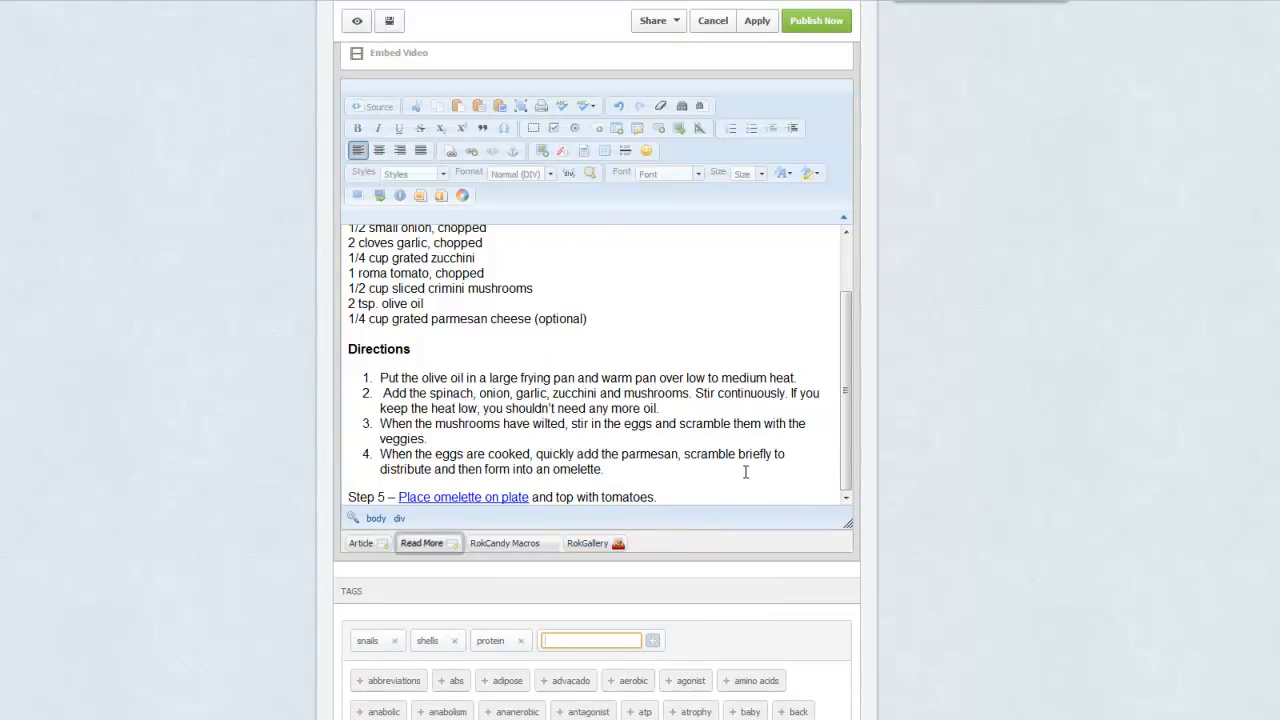
pyautogui.scroll(3, 748, 471)
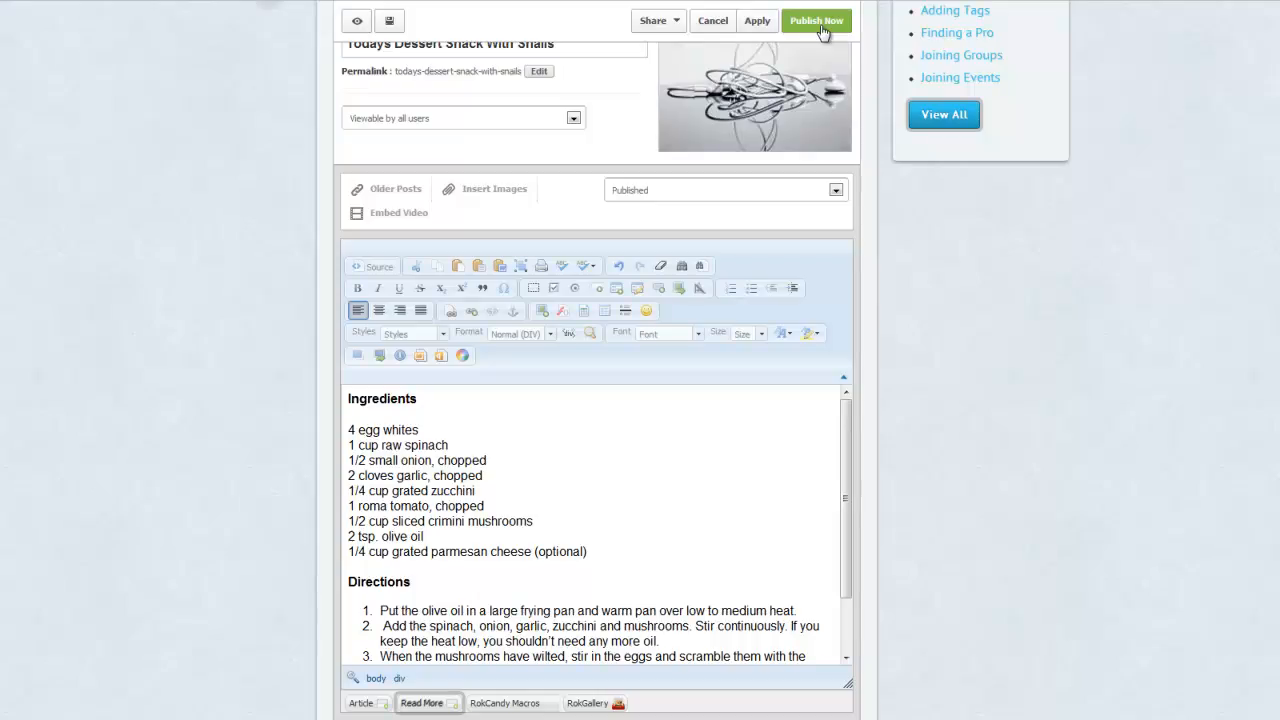
pyautogui.scroll(3, 968, 404)
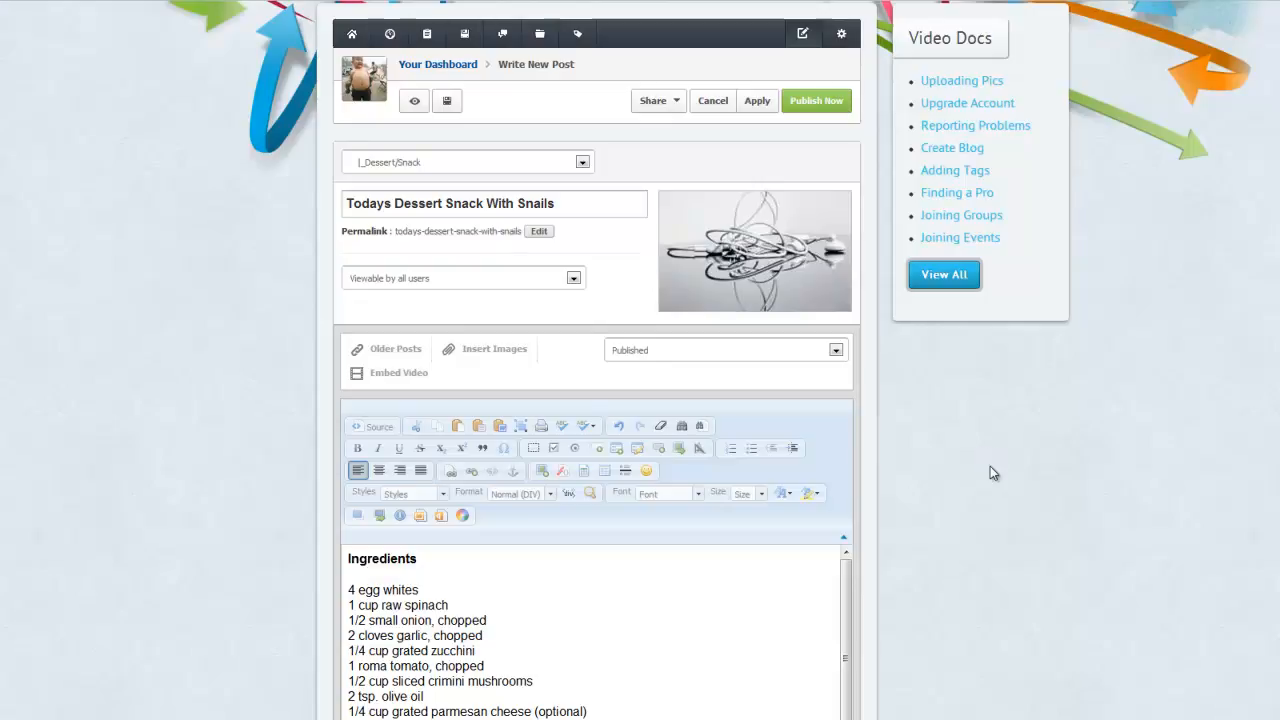
pyautogui.scroll(-3, 990, 473)
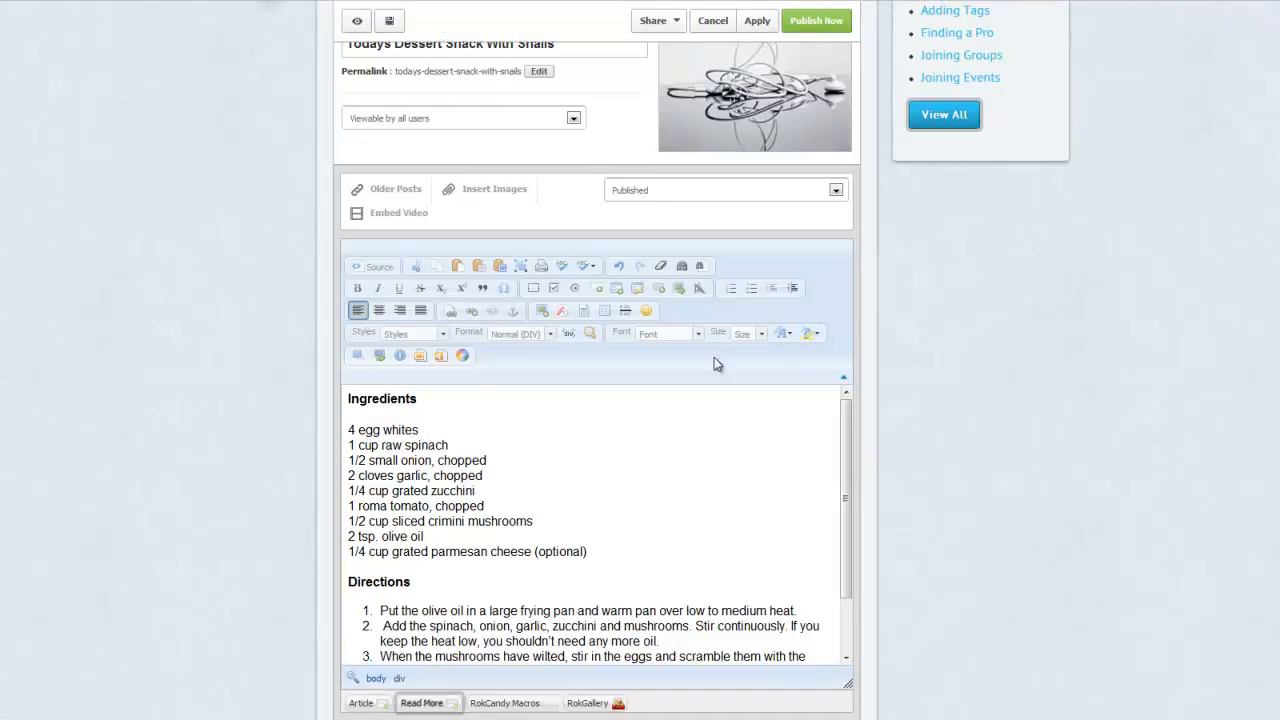